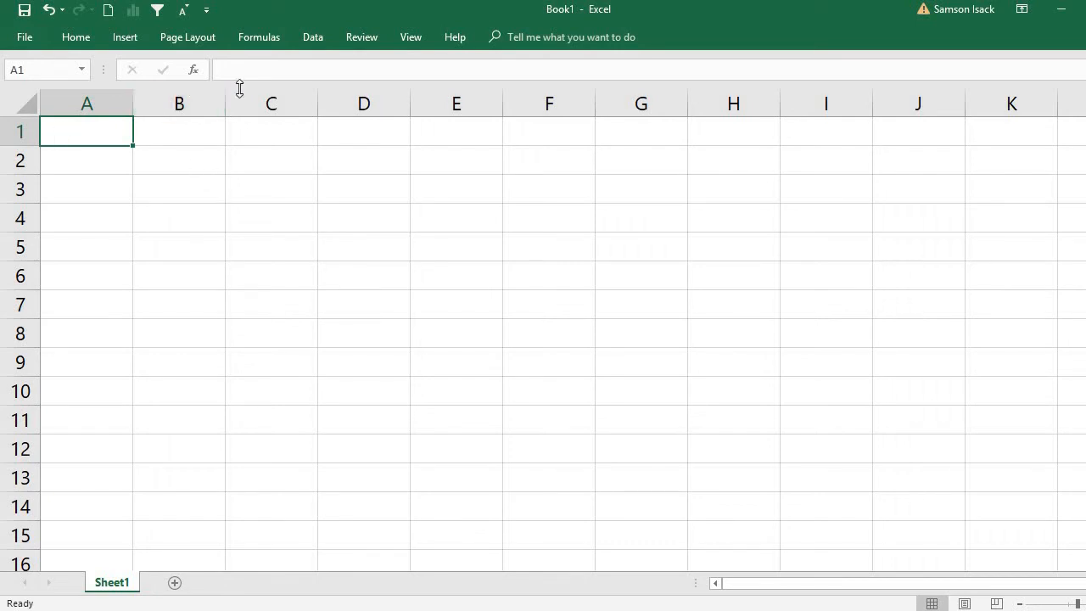
# Start importing the text file Sales_Tab_Delimited.txt from the DataFiles folder and mark its data as having headers
pyautogui.click(310, 41)
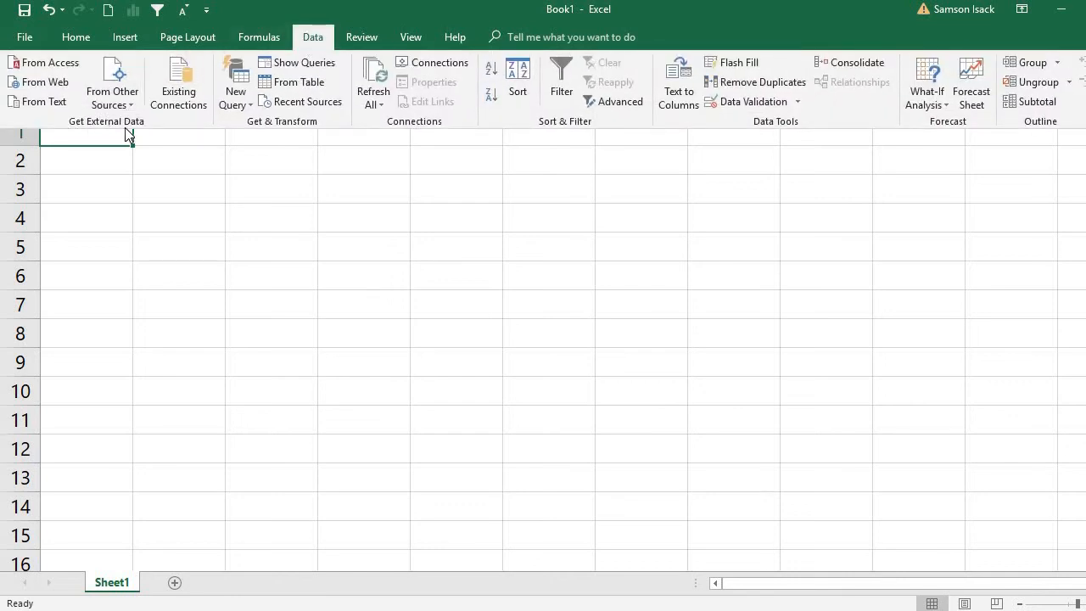
pyautogui.click(54, 101)
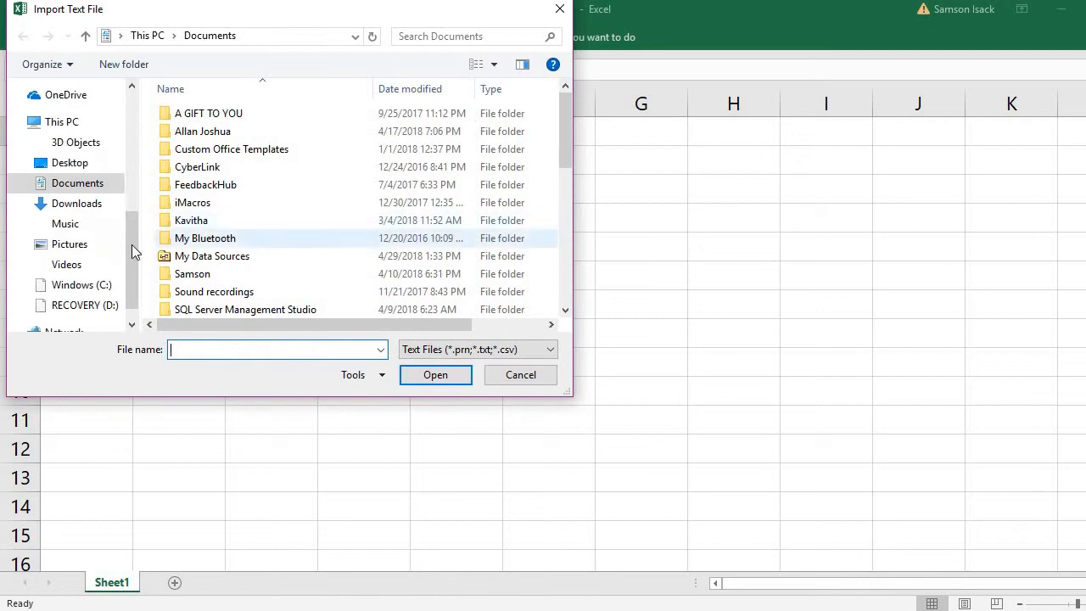
pyautogui.moveTo(132, 234); pyautogui.dragTo(132, 150)
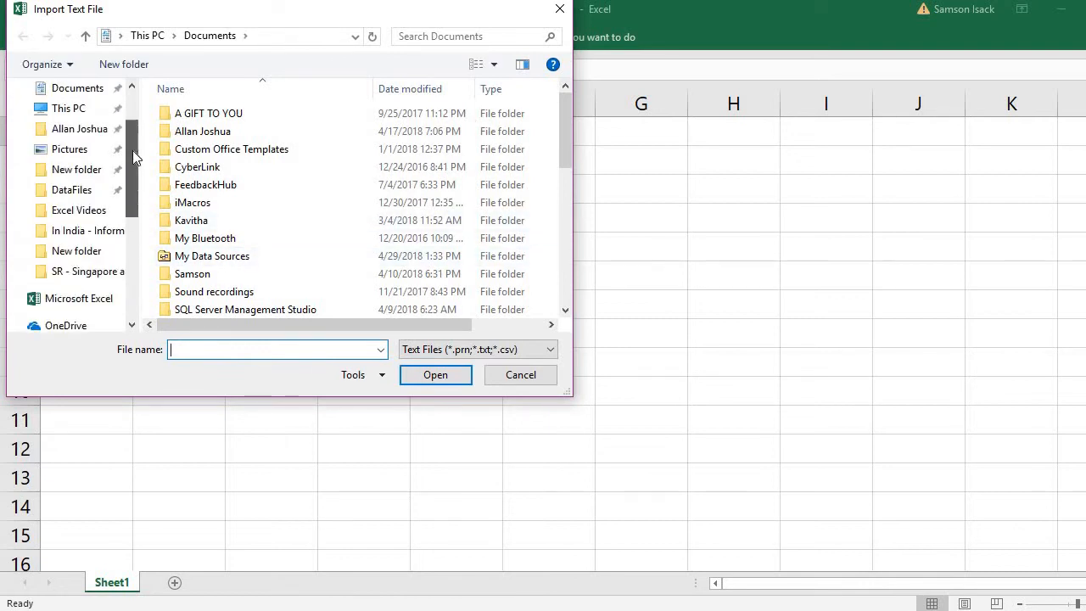
pyautogui.click(78, 195)
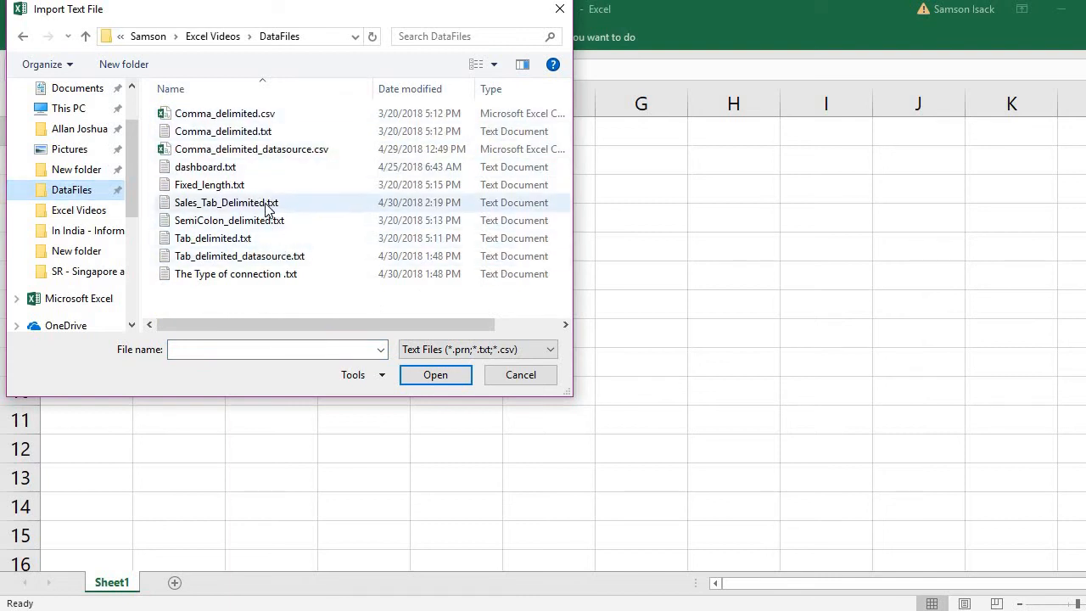
pyautogui.click(267, 210)
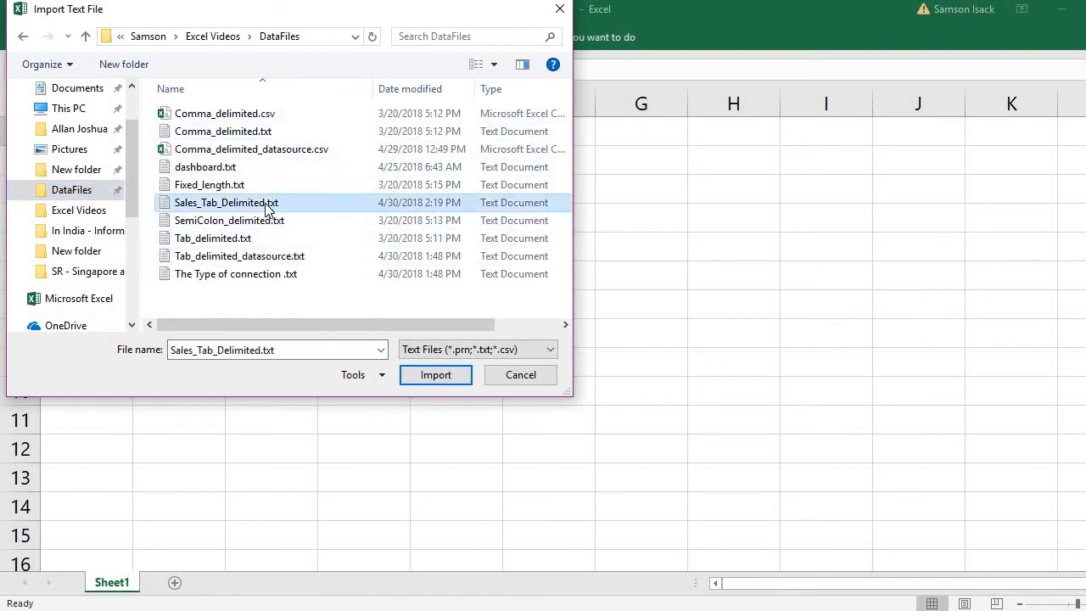
pyautogui.doubleClick(266, 205)
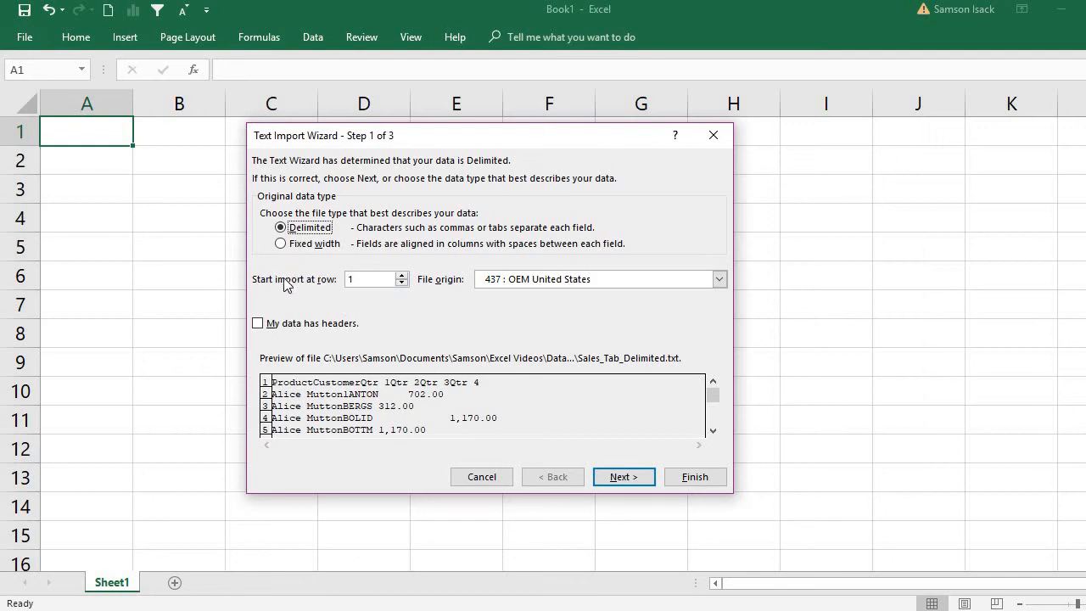
pyautogui.click(281, 326)
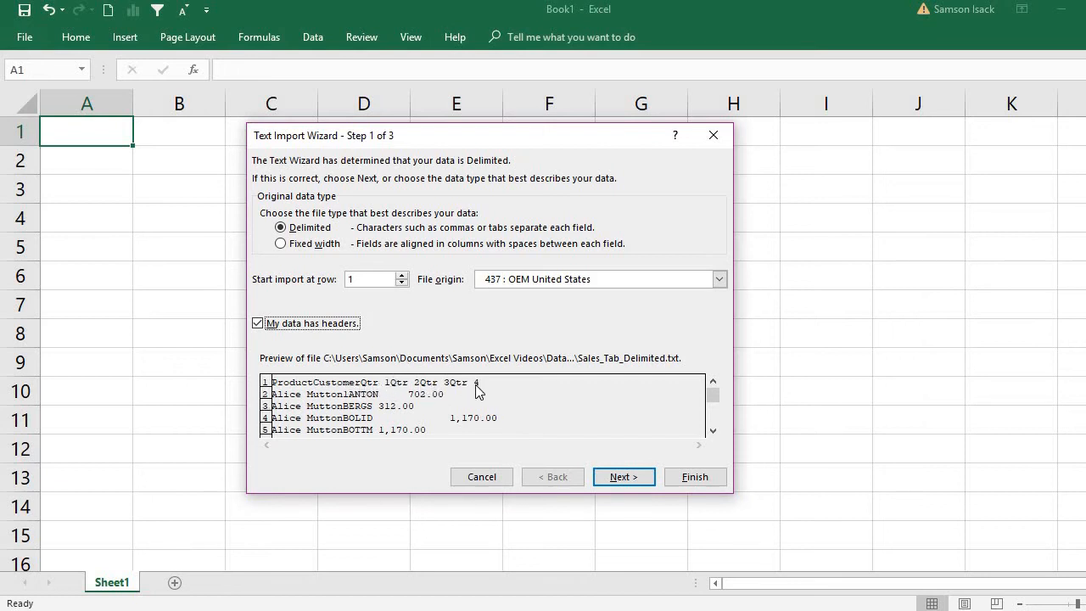
pyautogui.click(629, 478)
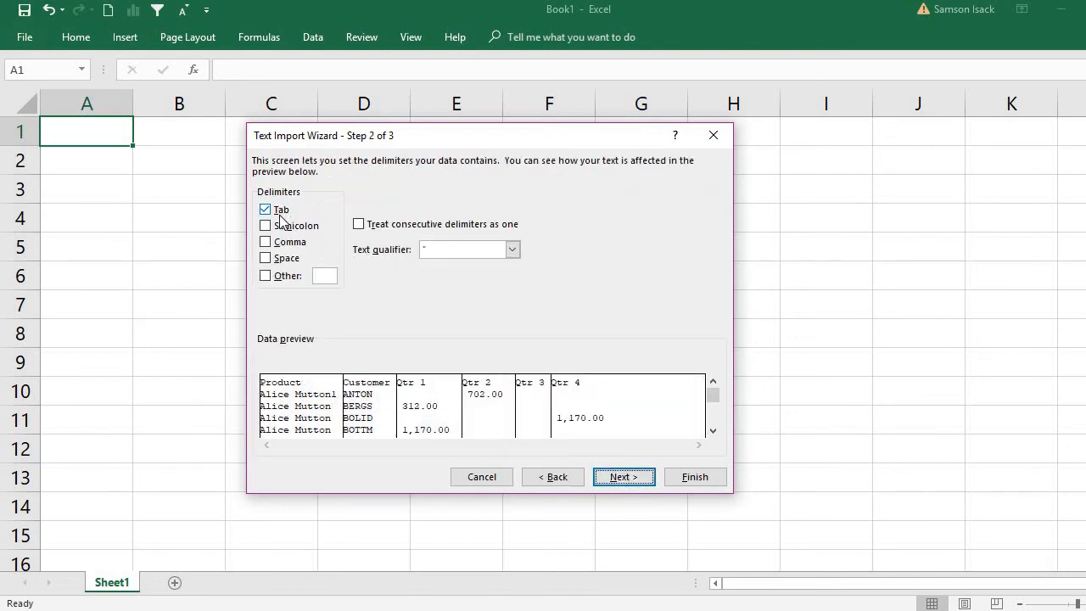
pyautogui.click(281, 212)
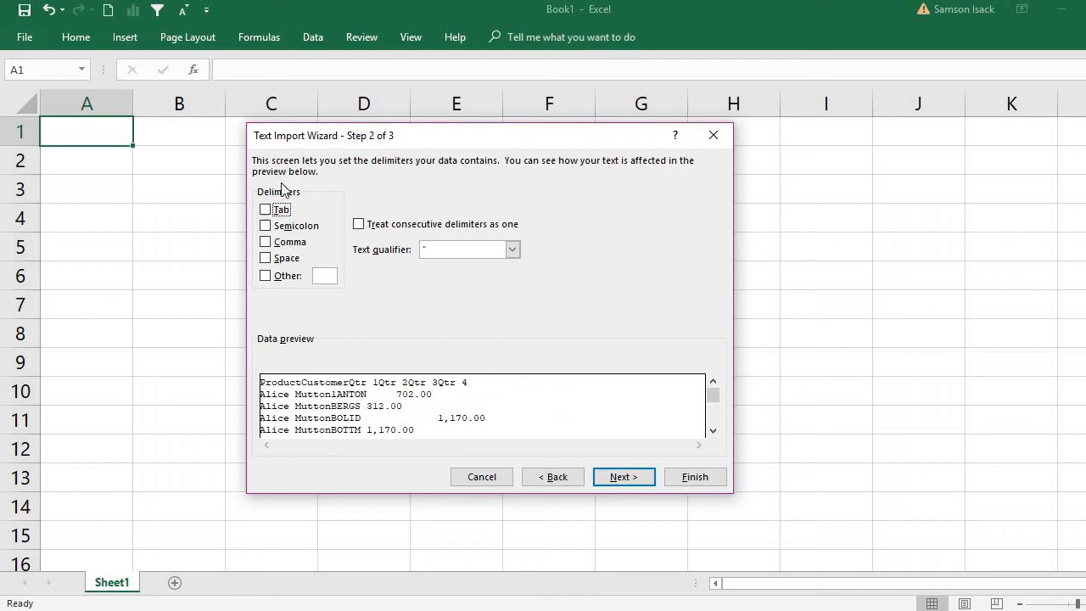
pyautogui.click(284, 213)
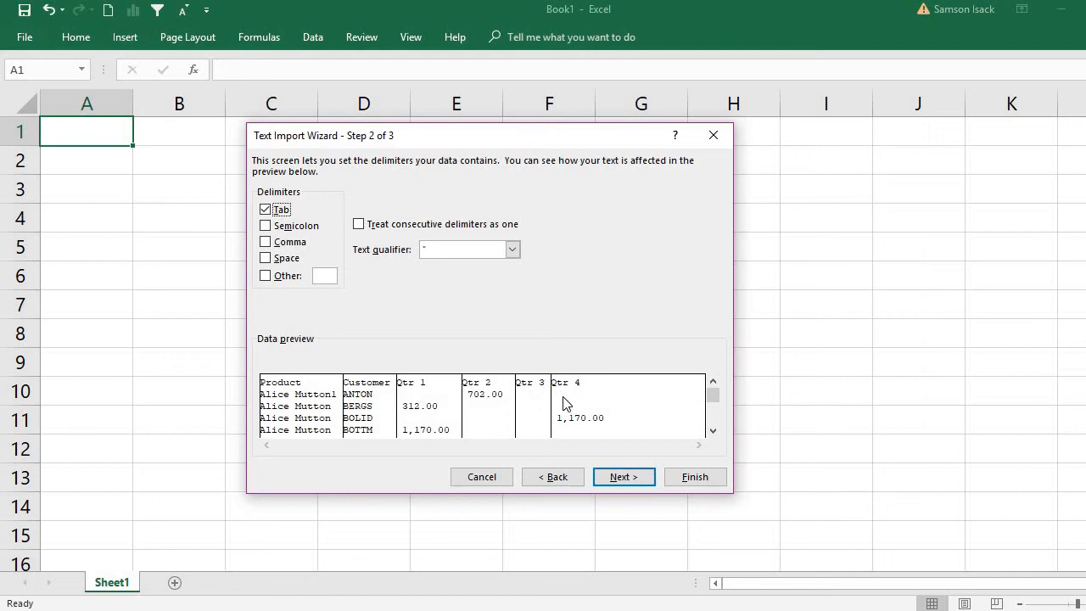
pyautogui.click(447, 226)
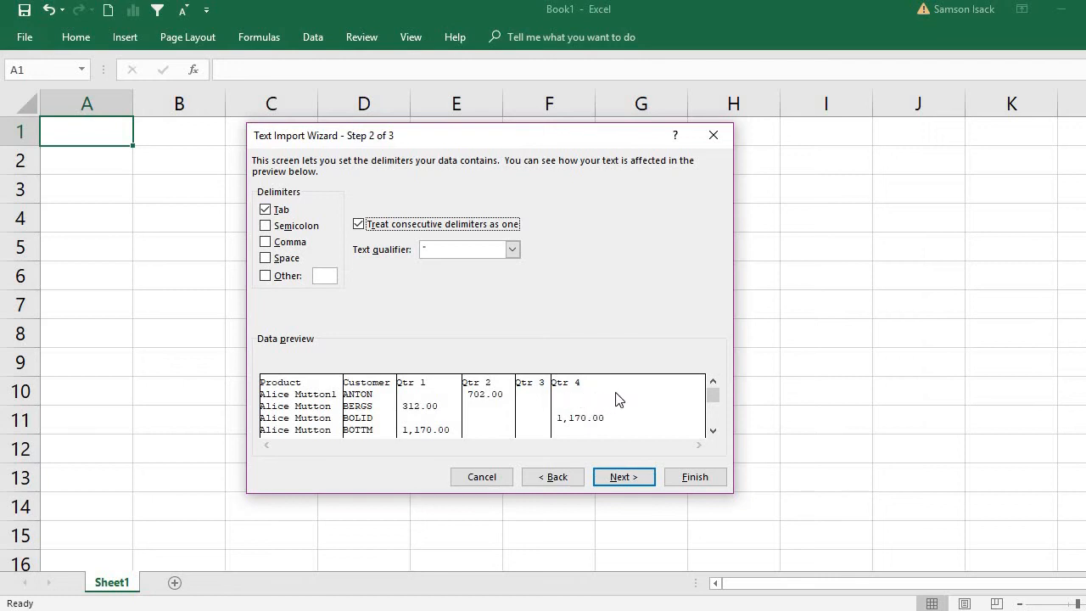
pyautogui.click(381, 233)
# Accept the Tab delimiter and set the column data format of Product and Customer to Text
pyautogui.click(622, 474)
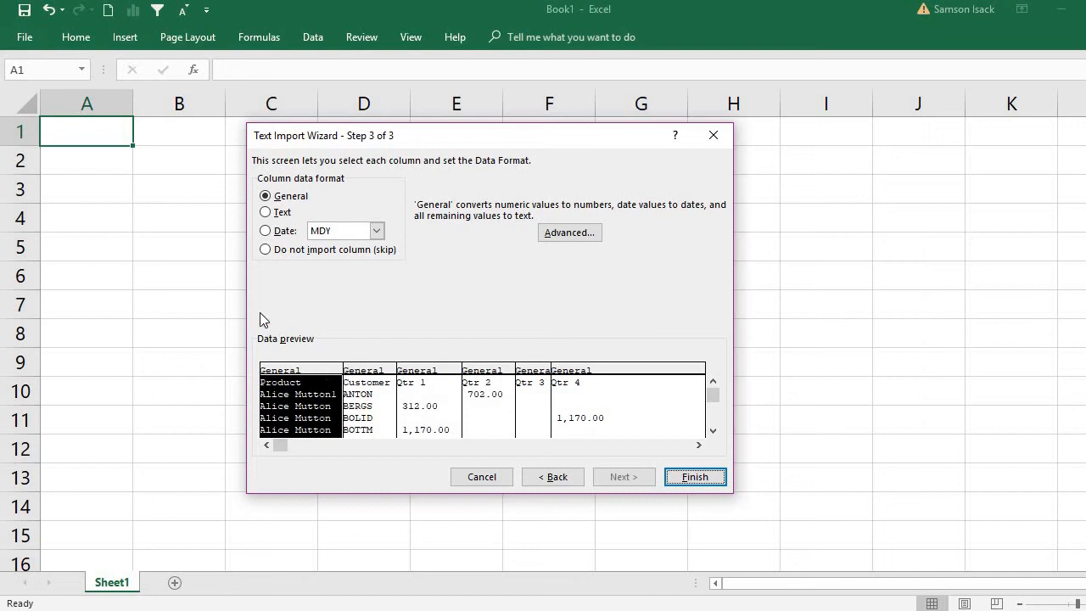
pyautogui.click(277, 214)
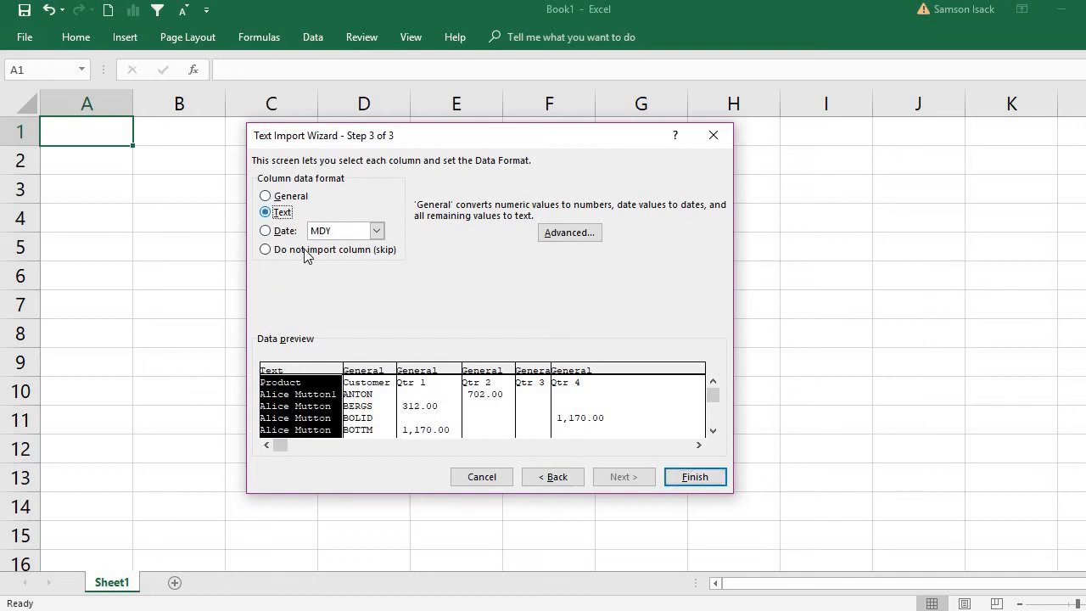
pyautogui.click(368, 409)
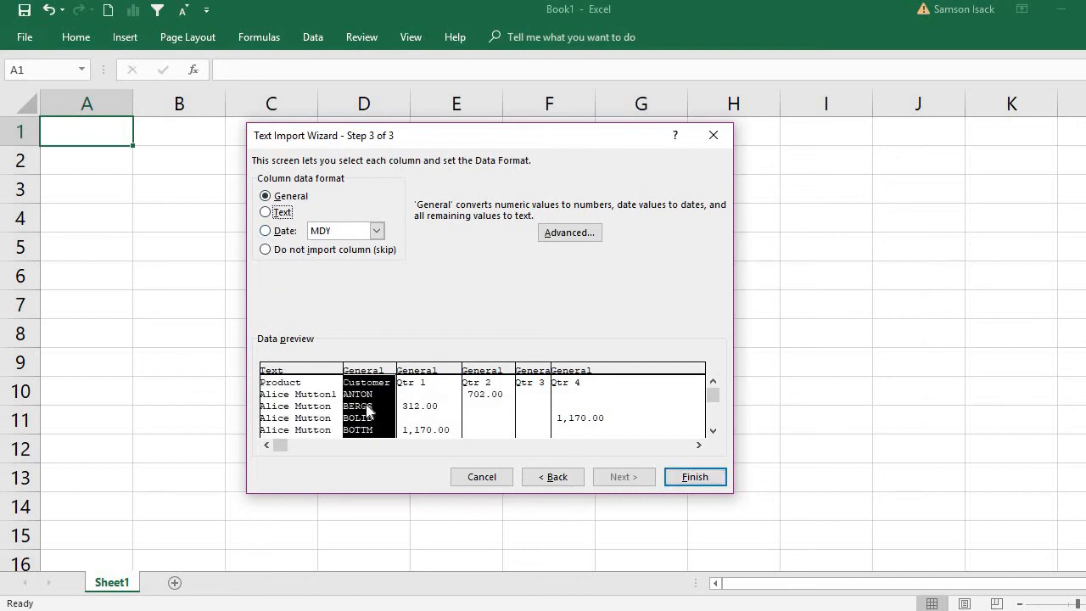
pyautogui.click(281, 215)
pyautogui.click(428, 432)
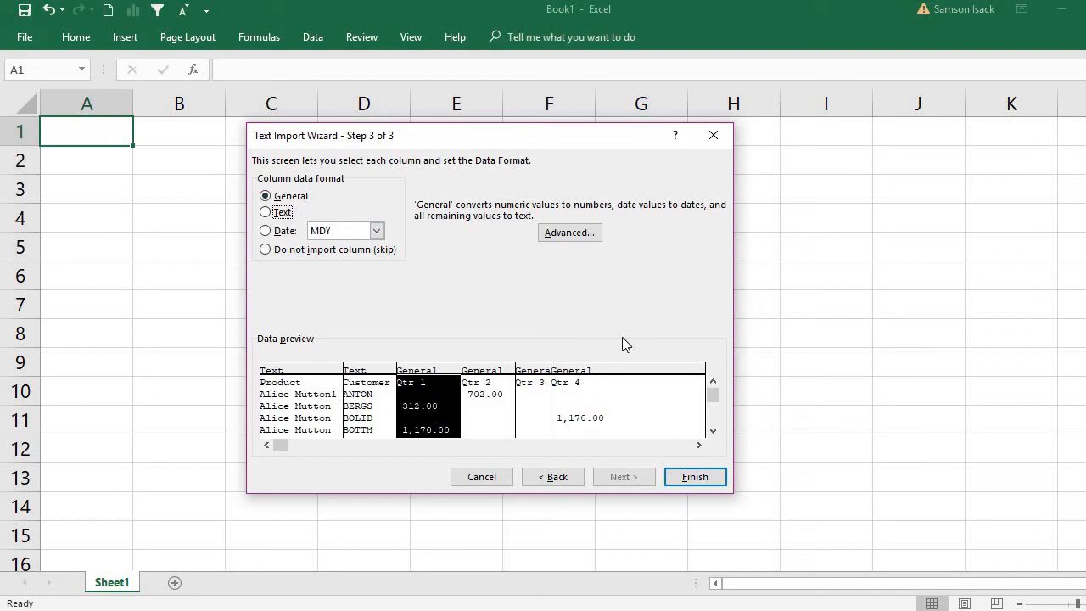
# Finish the import and place the data in the existing worksheet starting at cell A1
pyautogui.click(695, 477)
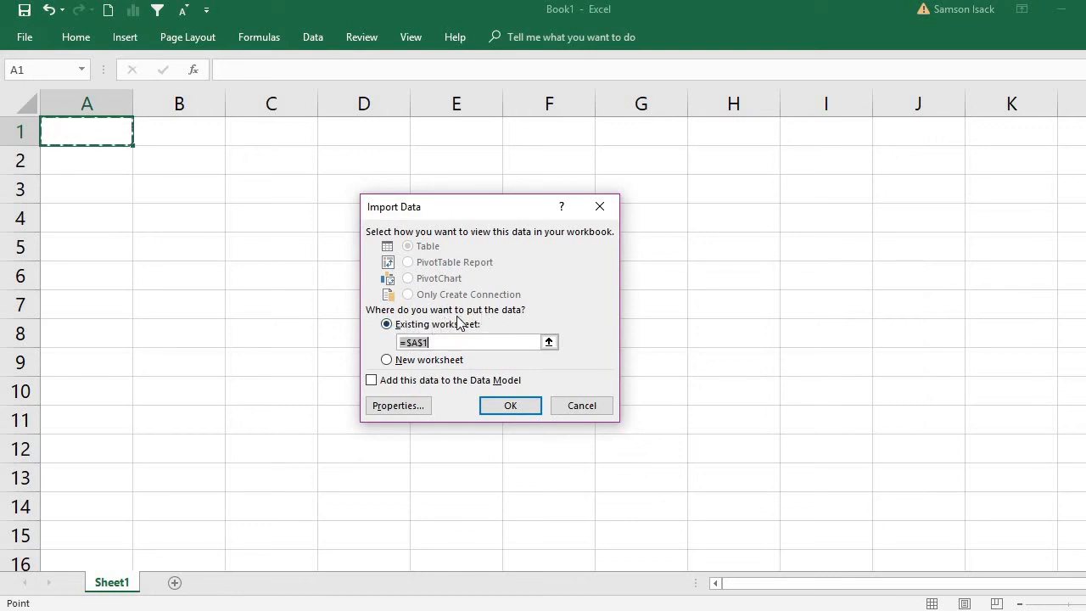
pyautogui.click(107, 134)
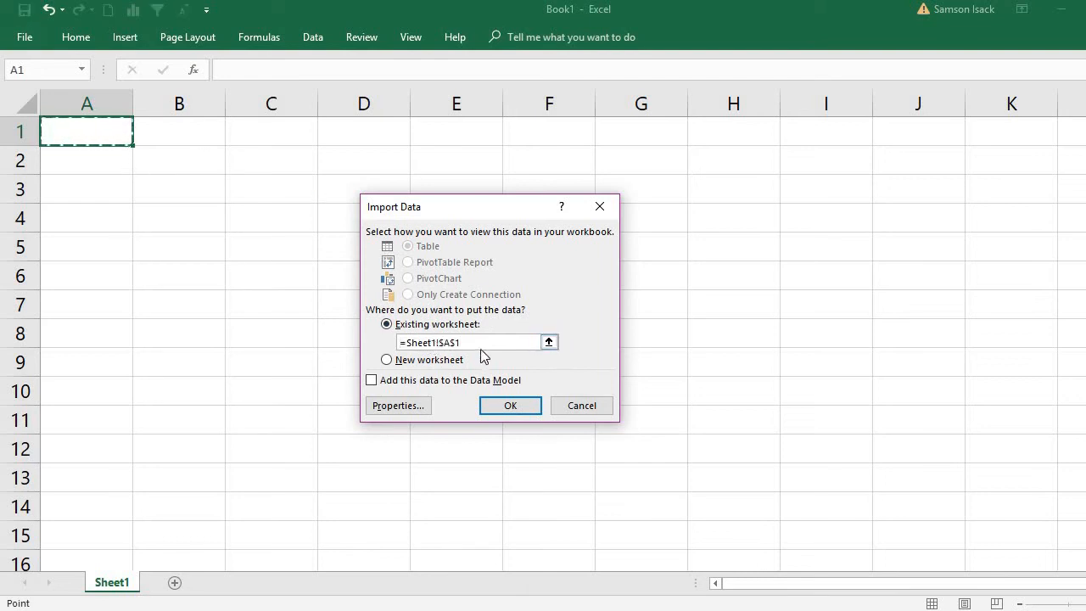
pyautogui.click(511, 405)
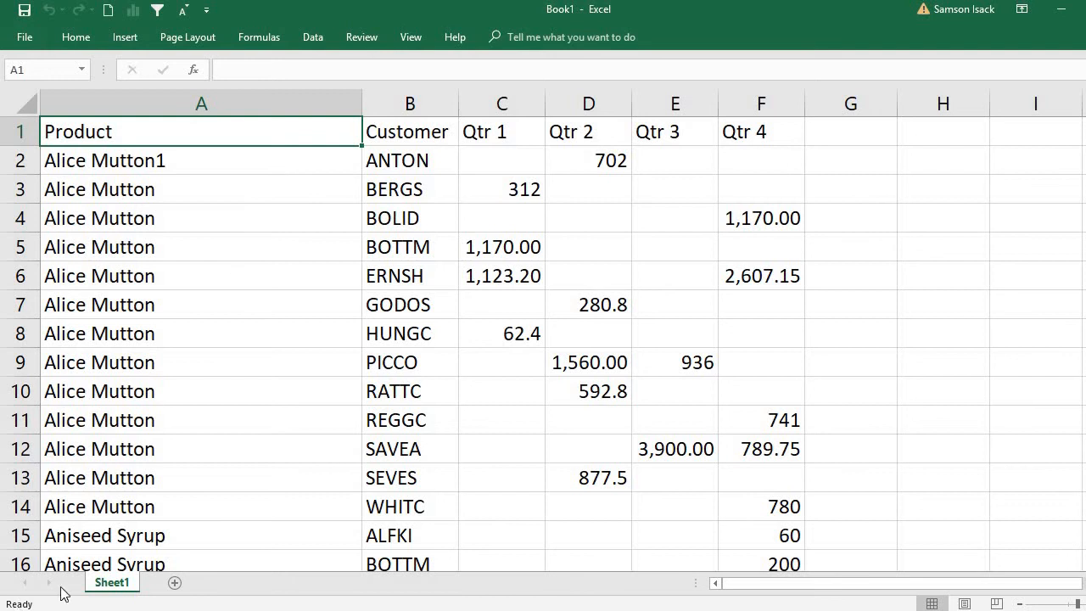
# Rename the sheet holding the imported sales data as Data
pyautogui.doubleClick(132, 582)
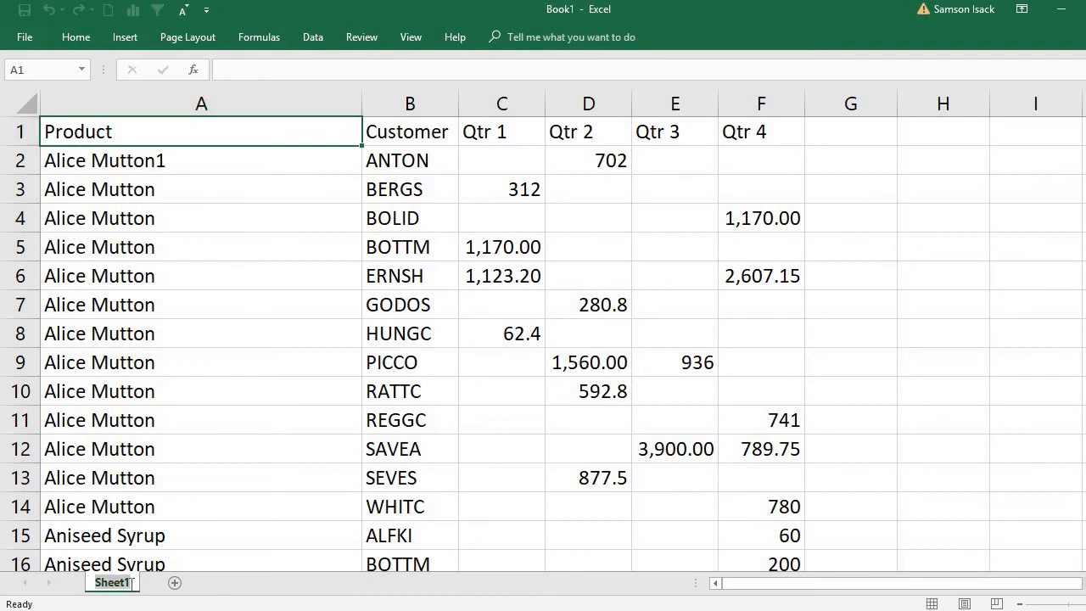
pyautogui.write('Data')
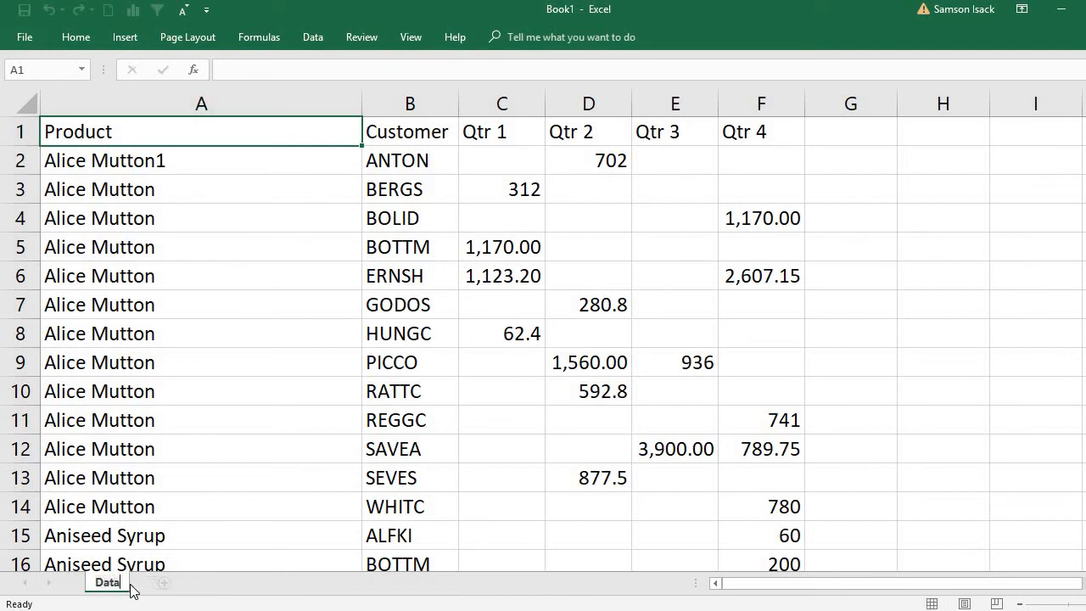
pyautogui.click(231, 126)
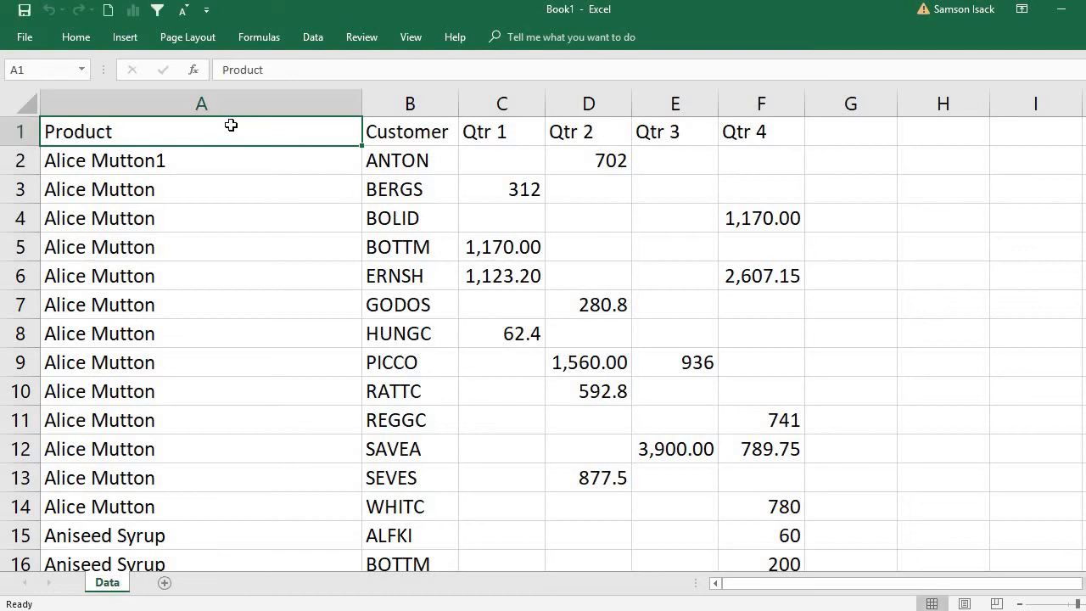
# Create a PivotTable from the whole imported range A1:F278 on a new worksheet
pyautogui.moveTo(233, 125); pyautogui.dragTo(751, 140)
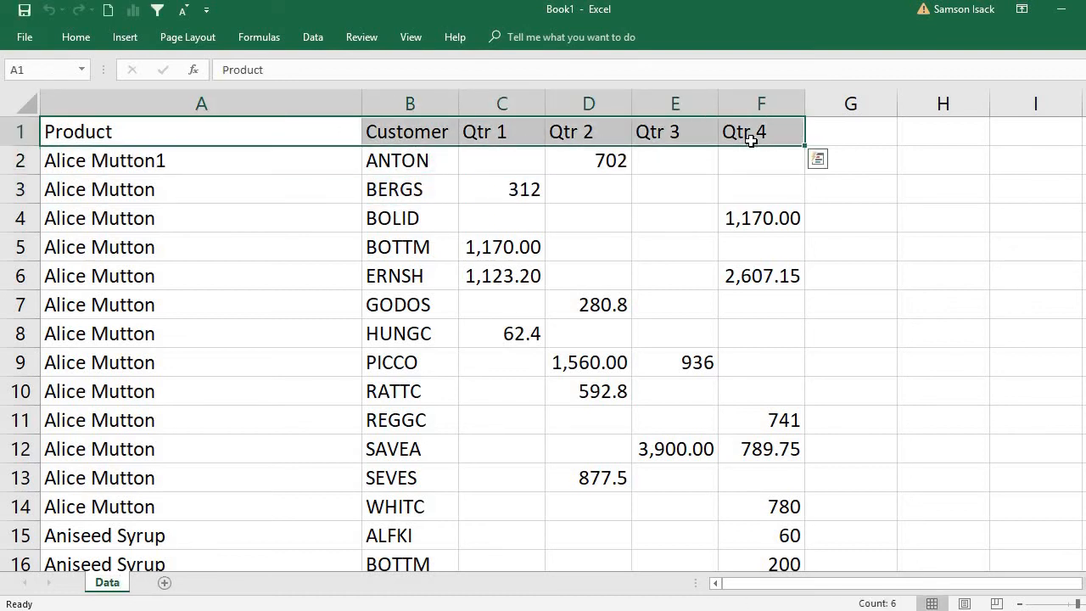
pyautogui.hotkey('ctrl', 'shift', 'Down')
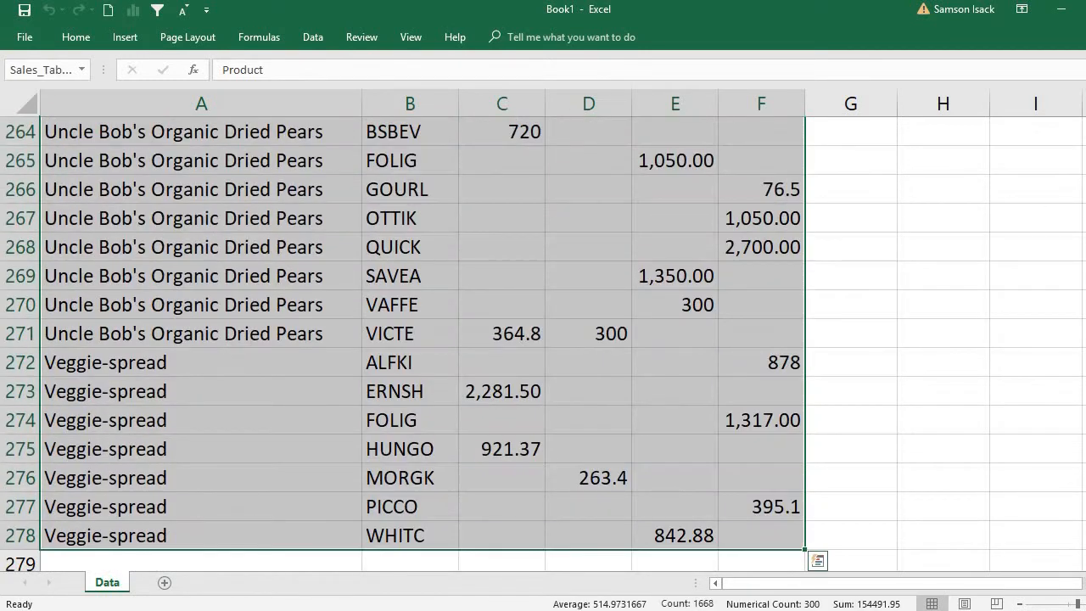
pyautogui.moveTo(1085, 546); pyautogui.dragTo(1085, 142)
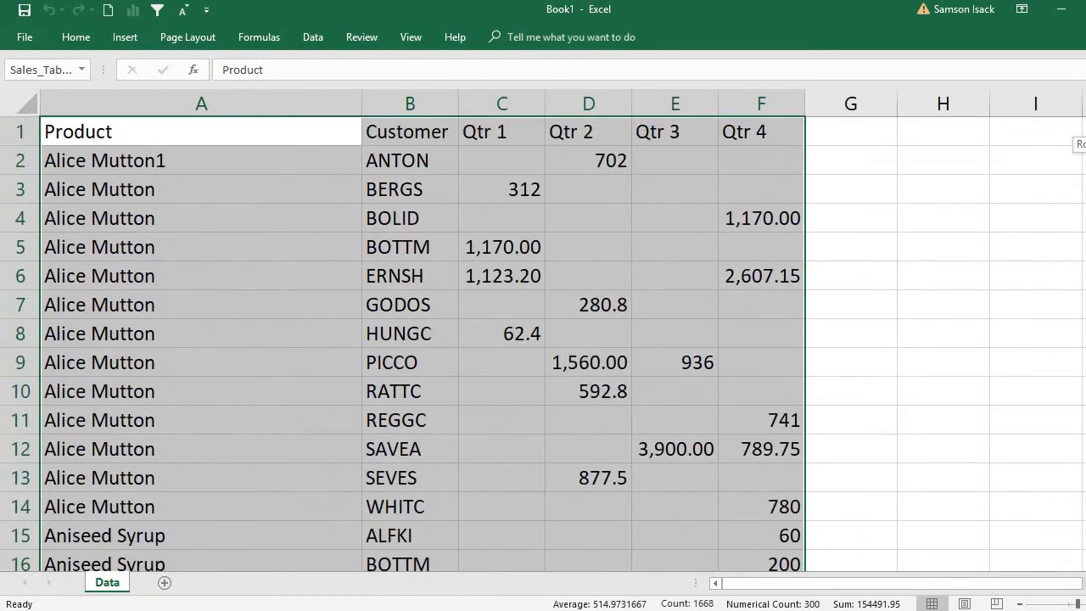
pyautogui.click(132, 39)
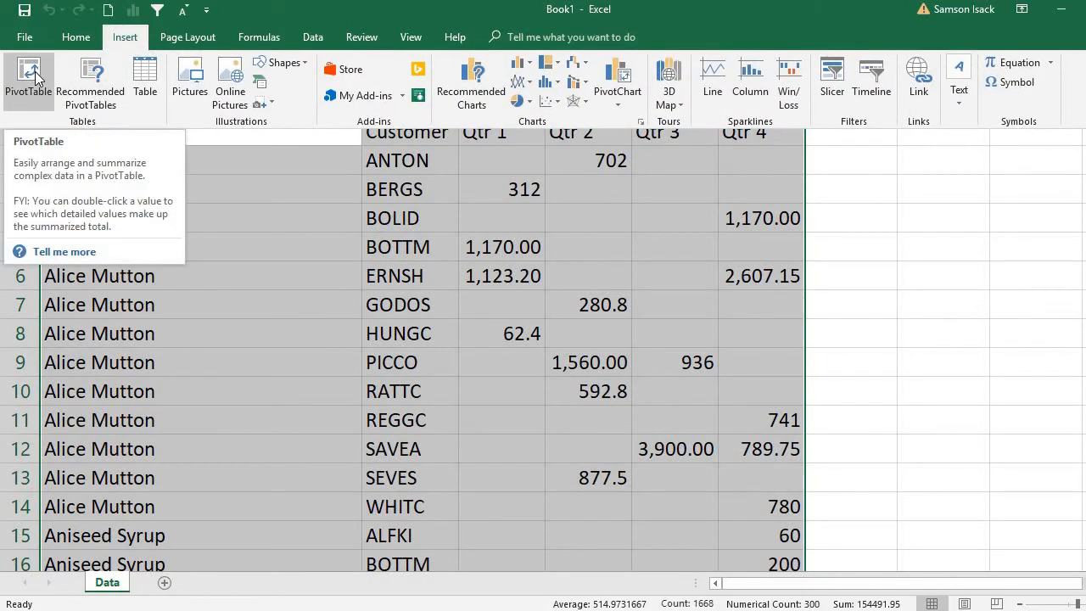
pyautogui.click(35, 77)
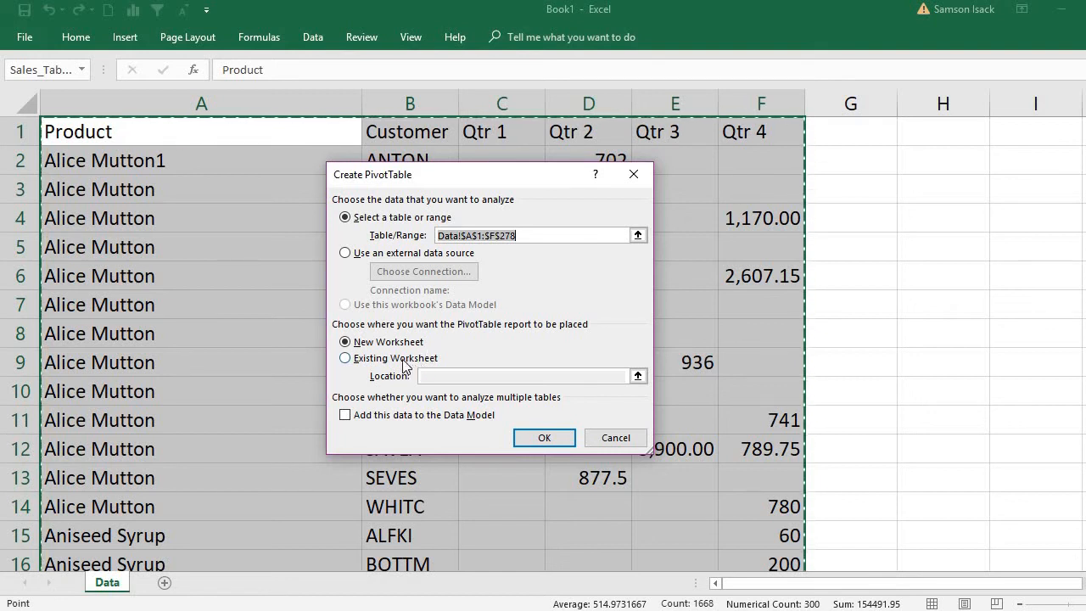
pyautogui.click(541, 438)
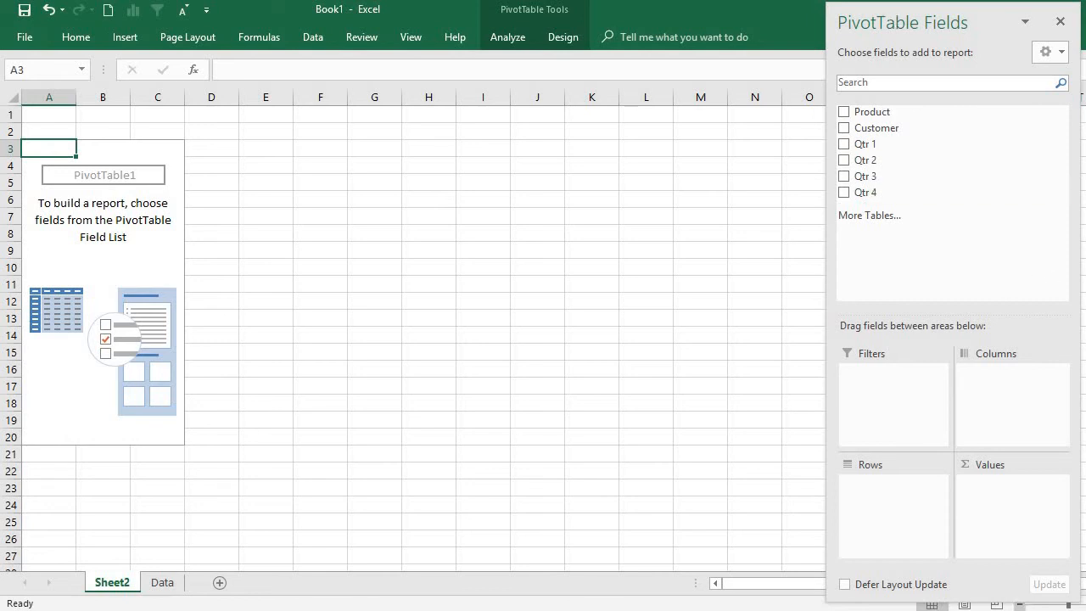
# Add the Product field to the PivotTable's rows and also to its values as a count
pyautogui.click(1085, 604)
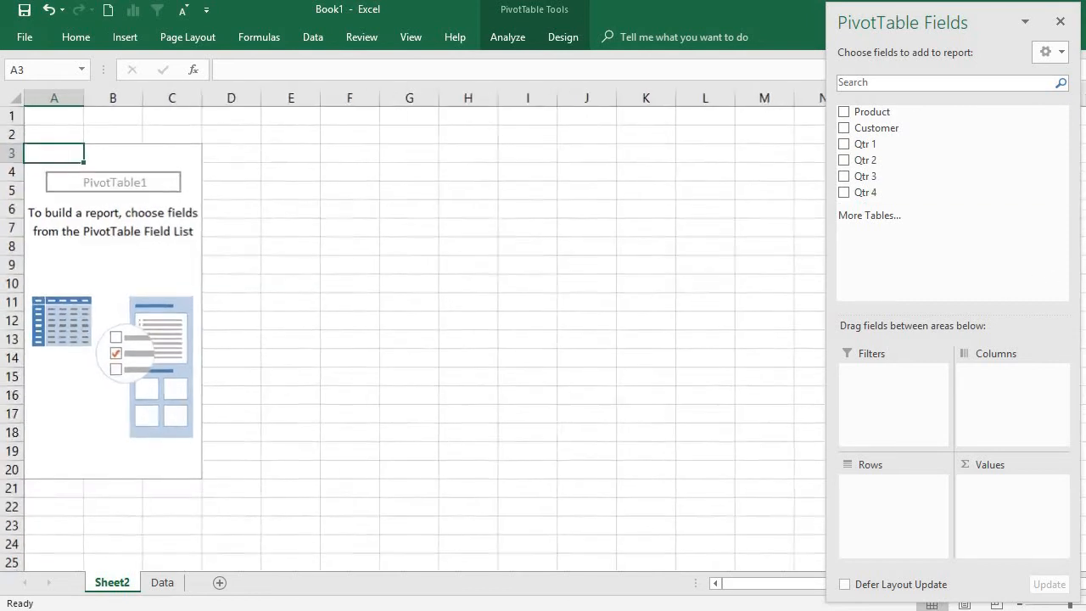
pyautogui.click(1085, 604)
pyautogui.click(1085, 604)
pyautogui.click(1085, 604)
pyautogui.click(1085, 604)
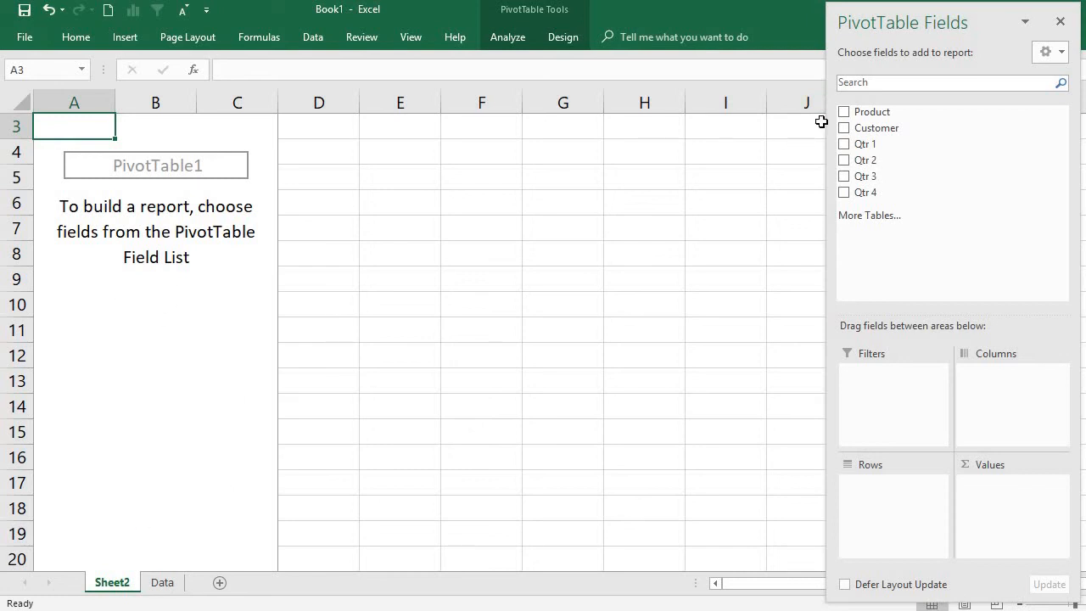
pyautogui.moveTo(856, 121); pyautogui.dragTo(857, 507)
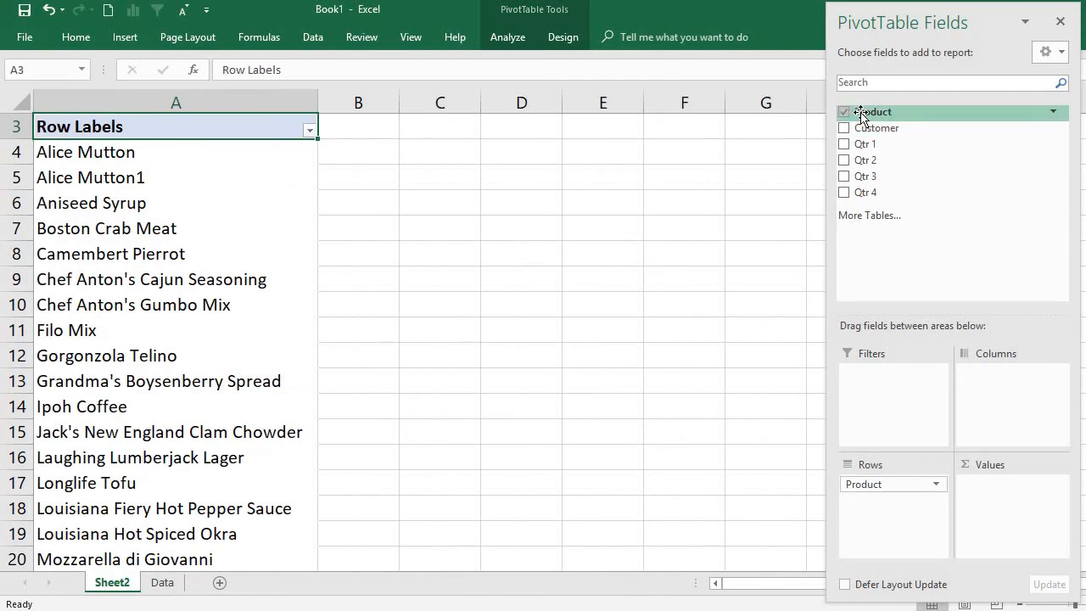
pyautogui.moveTo(861, 117); pyautogui.dragTo(992, 517)
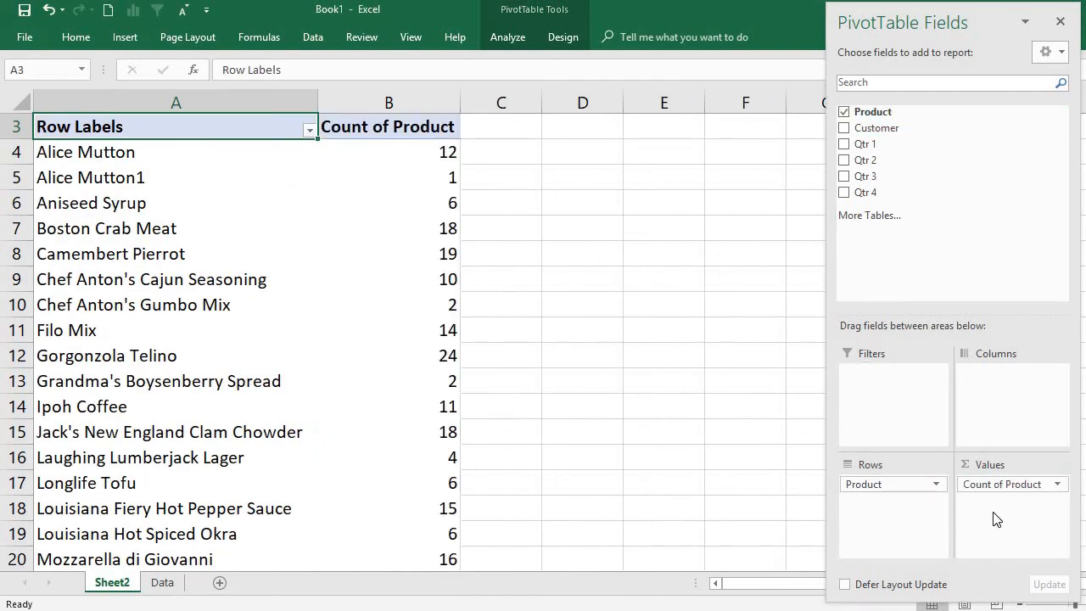
# Change the PivotTable's row header in cell A3 to Product
pyautogui.doubleClick(143, 123)
pyautogui.press('BackSpace')
pyautogui.press('BackSpace')
pyautogui.press('BackSpace')
pyautogui.press('BackSpace')
pyautogui.press('BackSpace')
pyautogui.press('BackSpace')
pyautogui.press('BackSpace')
pyautogui.press('BackSpace')
pyautogui.press('BackSpace')
pyautogui.press('BackSpace')
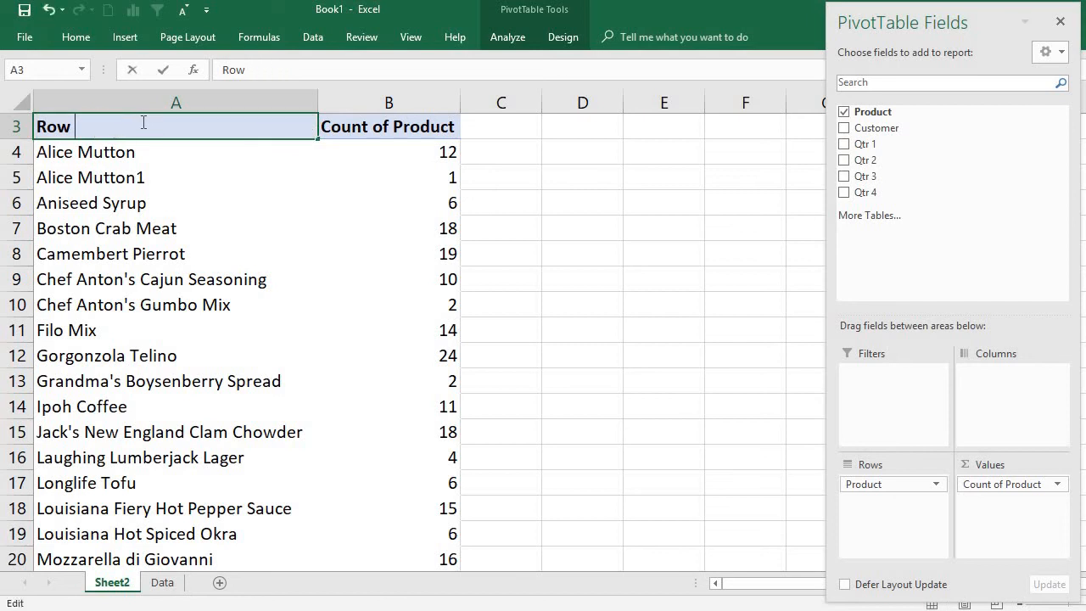
pyautogui.write('Product')
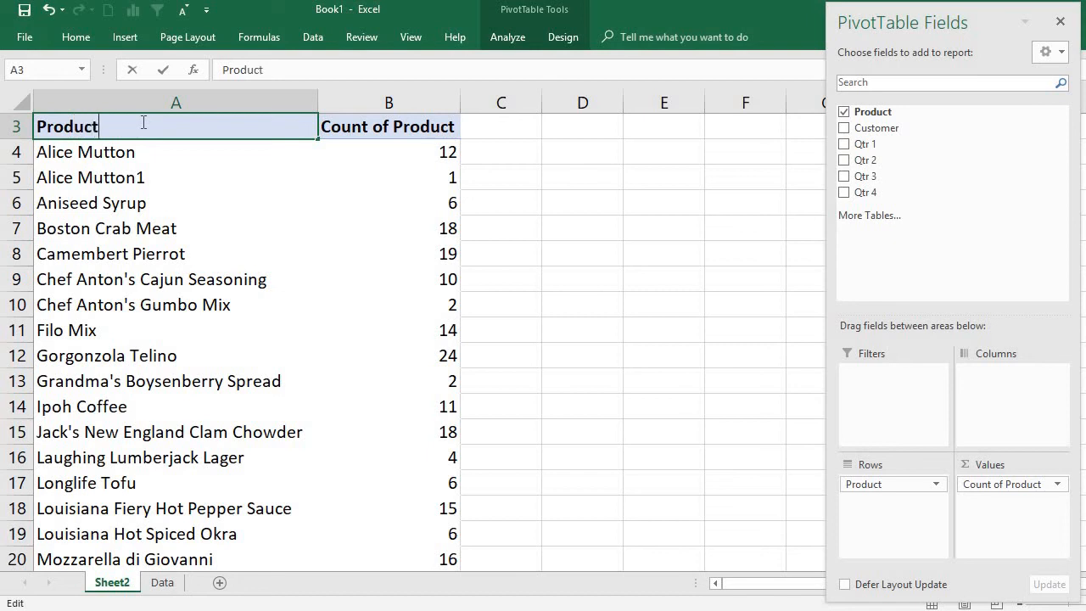
pyautogui.press('Return')
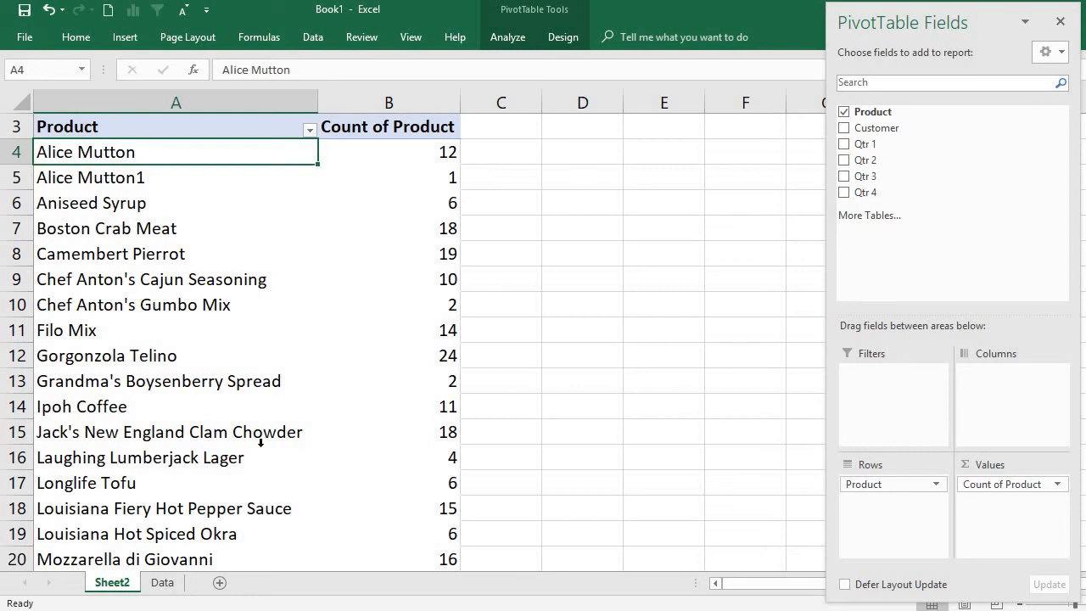
# Compare the PivotTable's product names and counts with the imported source rows on the Data sheet
pyautogui.click(163, 583)
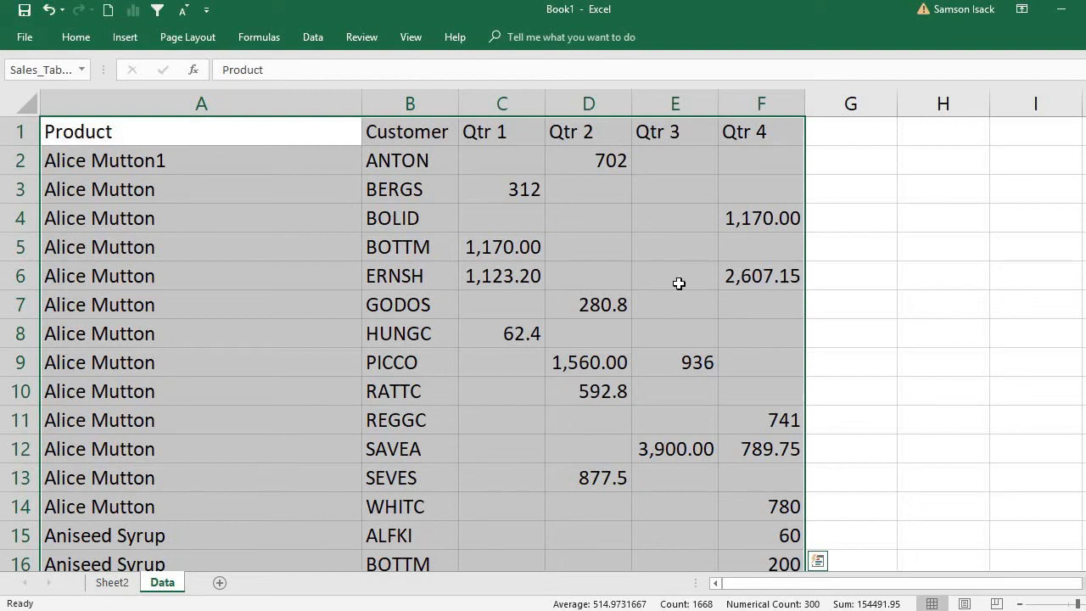
pyautogui.click(154, 584)
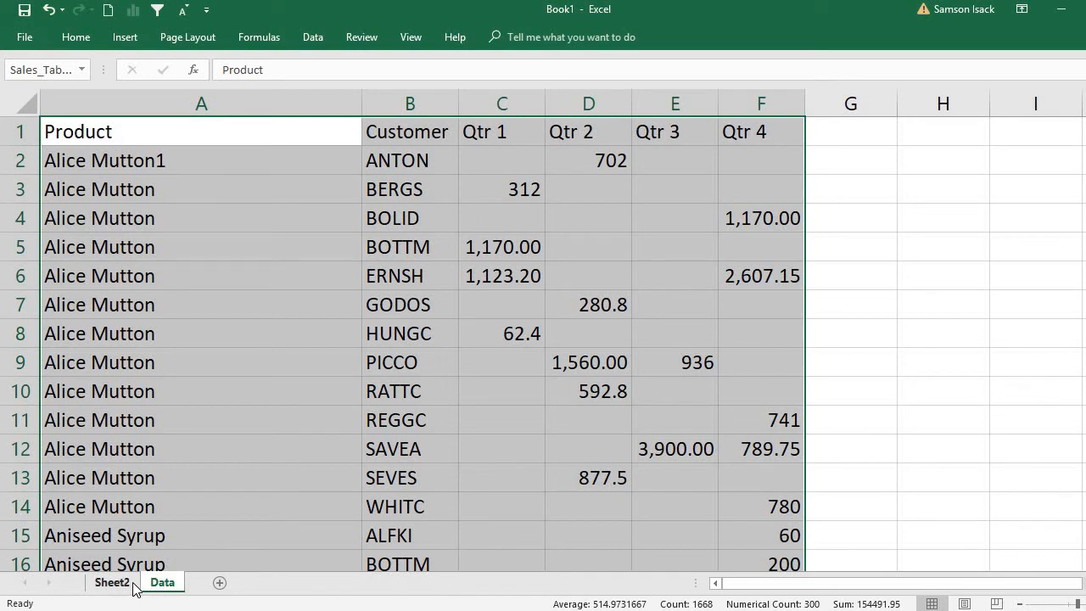
pyautogui.click(125, 585)
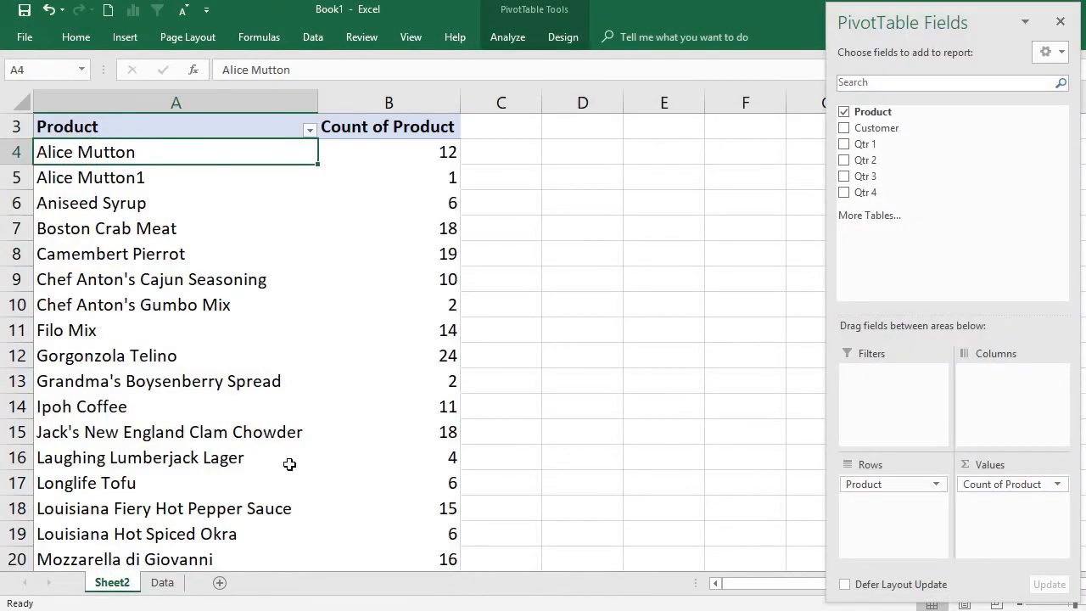
pyautogui.click(170, 584)
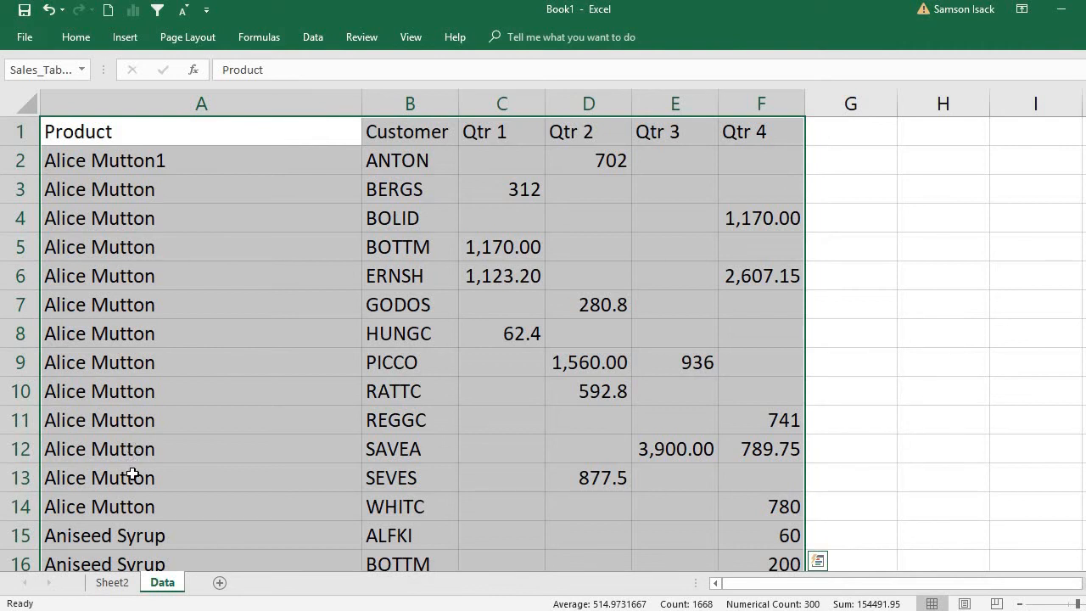
pyautogui.click(119, 585)
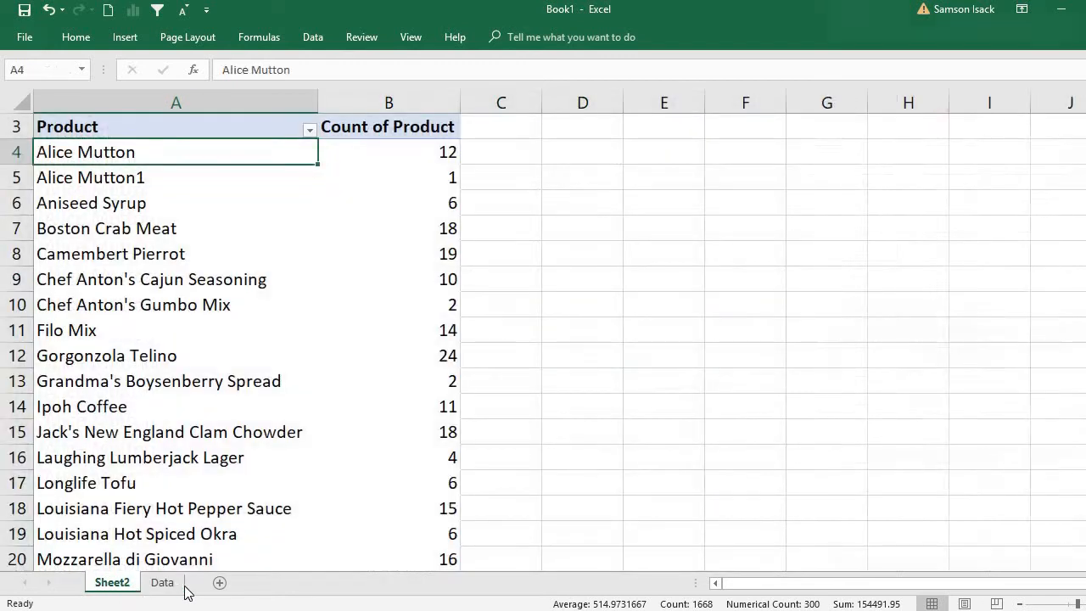
pyautogui.click(163, 583)
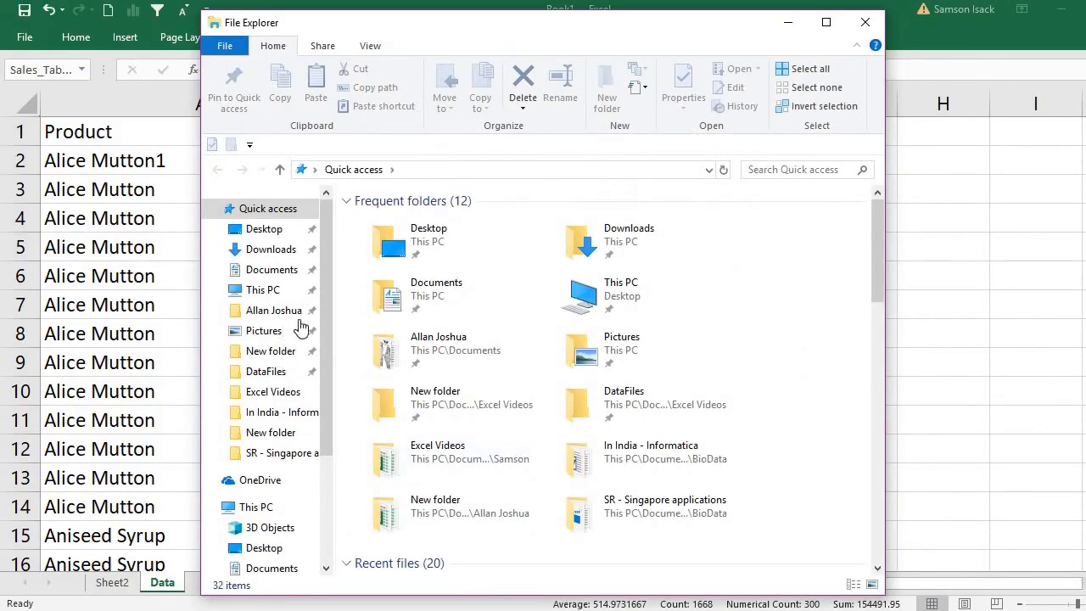
# Open Sales_Tab_Delimited.txt from the DataFiles folder in Notepad and place its window beside the worksheet's product column
pyautogui.click(270, 374)
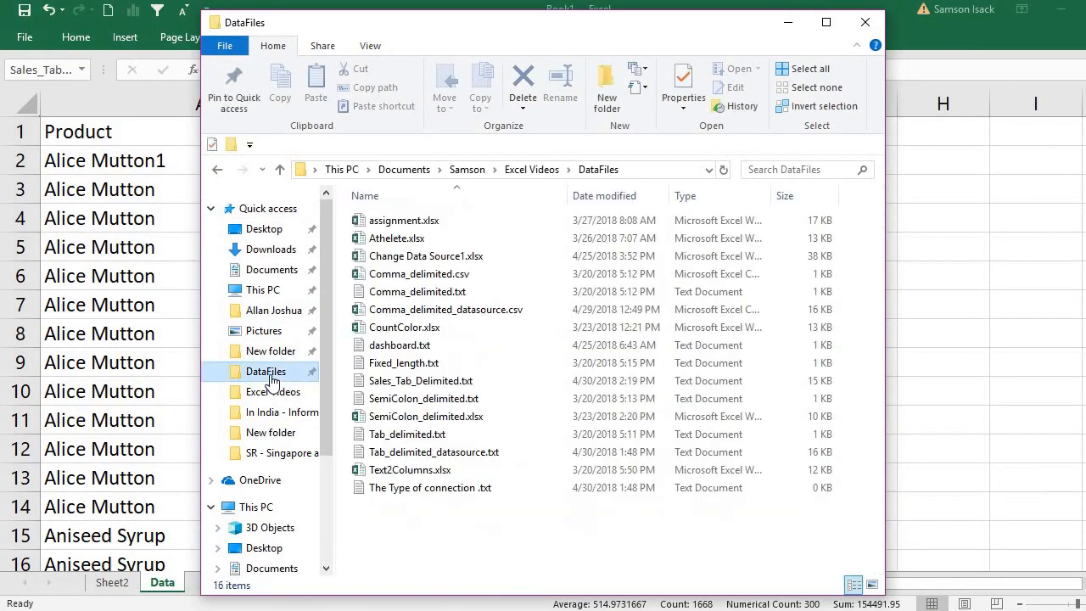
pyautogui.doubleClick(417, 382)
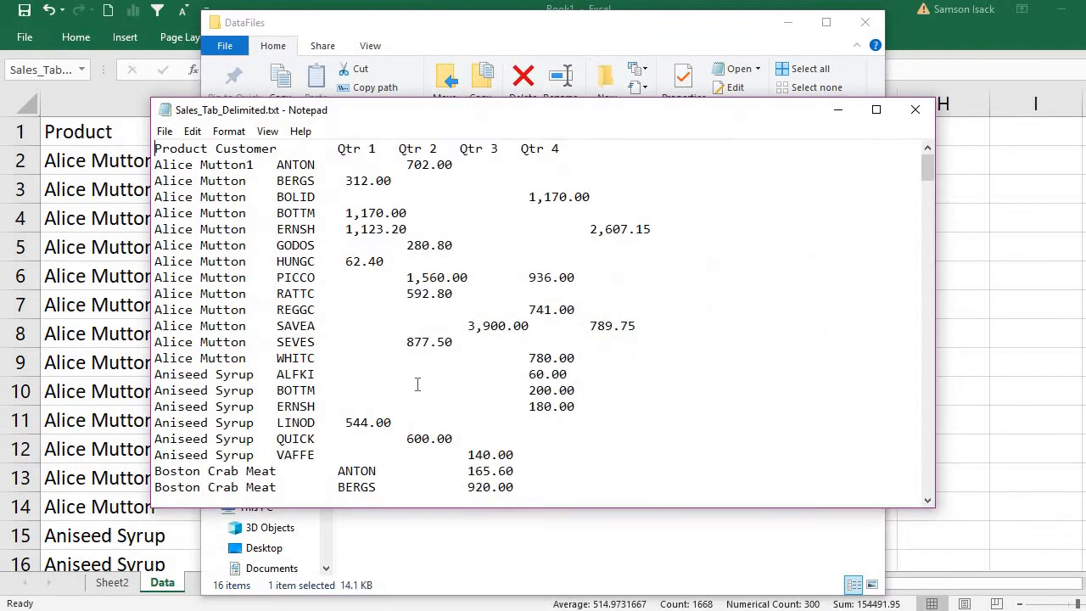
pyautogui.click(788, 22)
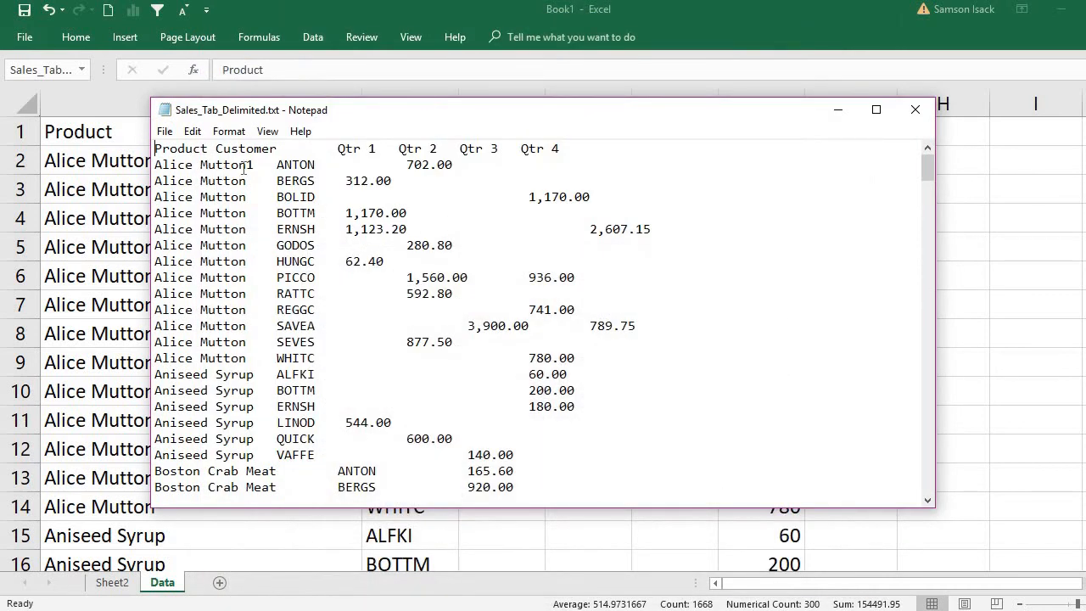
pyautogui.moveTo(392, 112); pyautogui.dragTo(504, 157)
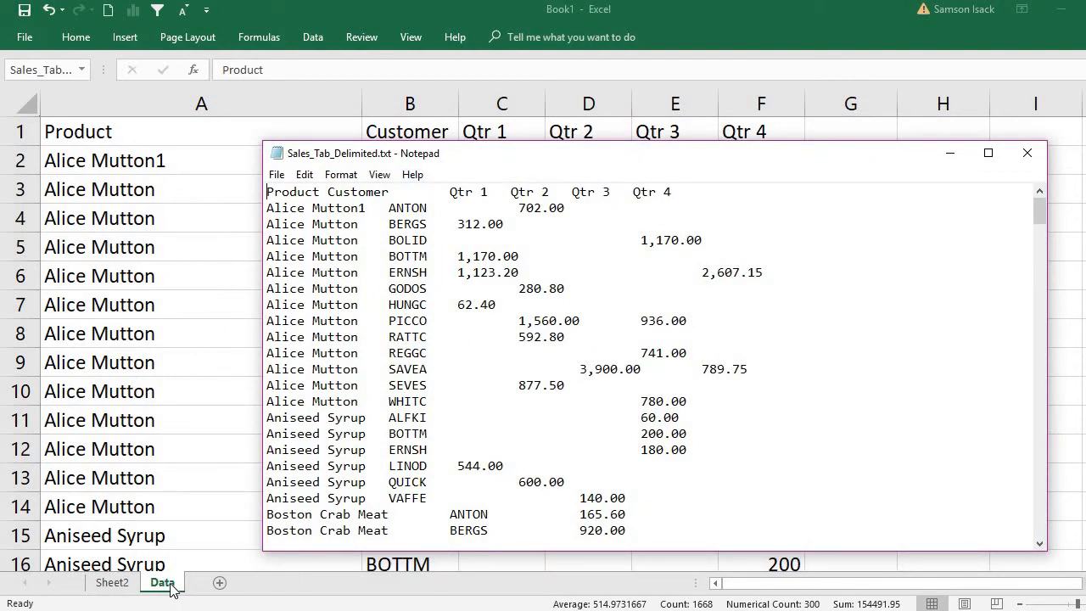
# Rename the sheet holding the PivotTable as PT and return to the Data sheet
pyautogui.click(121, 583)
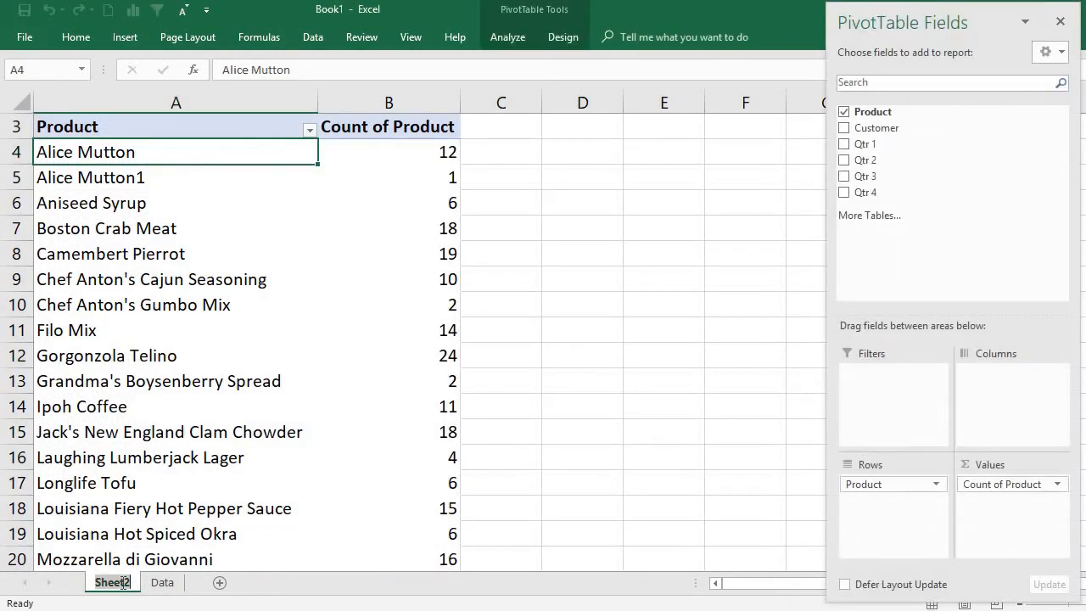
pyautogui.write('PT')
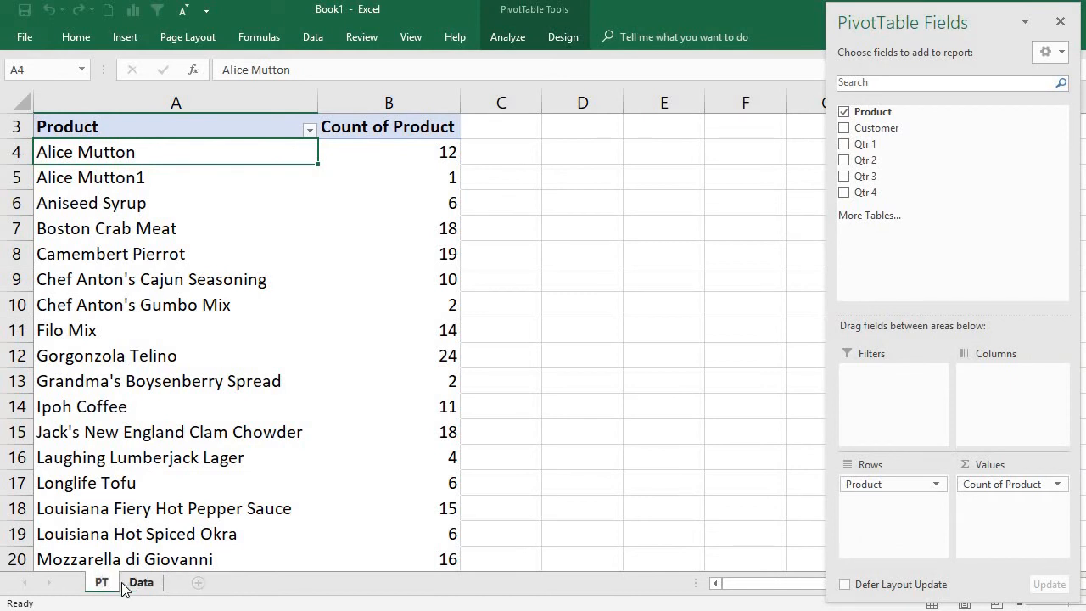
pyautogui.click(137, 585)
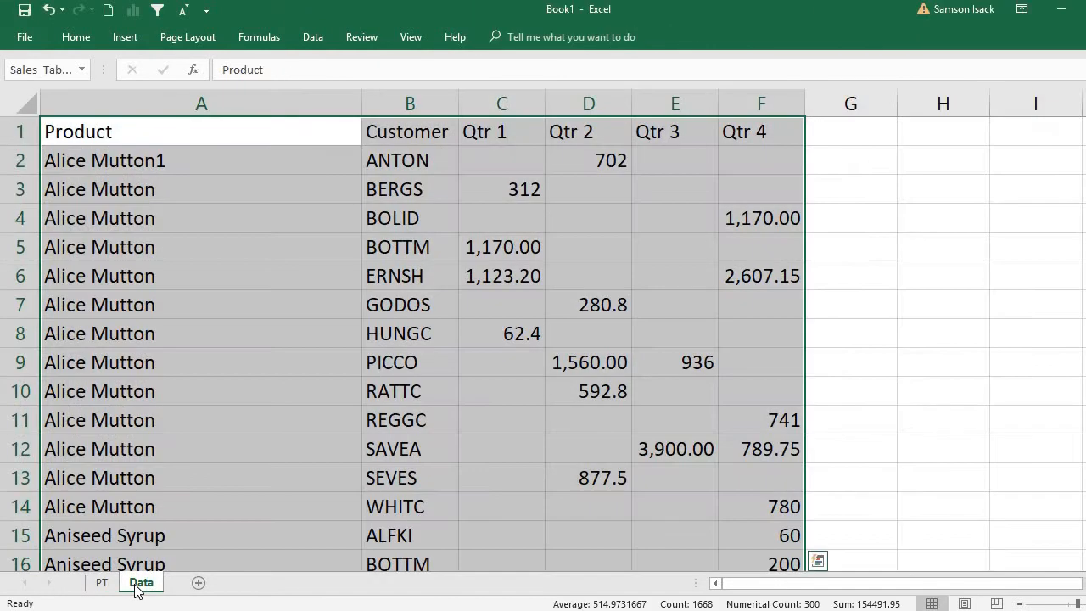
# In Notepad, change the first product entry to Alice Mutton2 in Sales_Tab_Delimited.txt, save the file and return to Excel
pyautogui.click(238, 131)
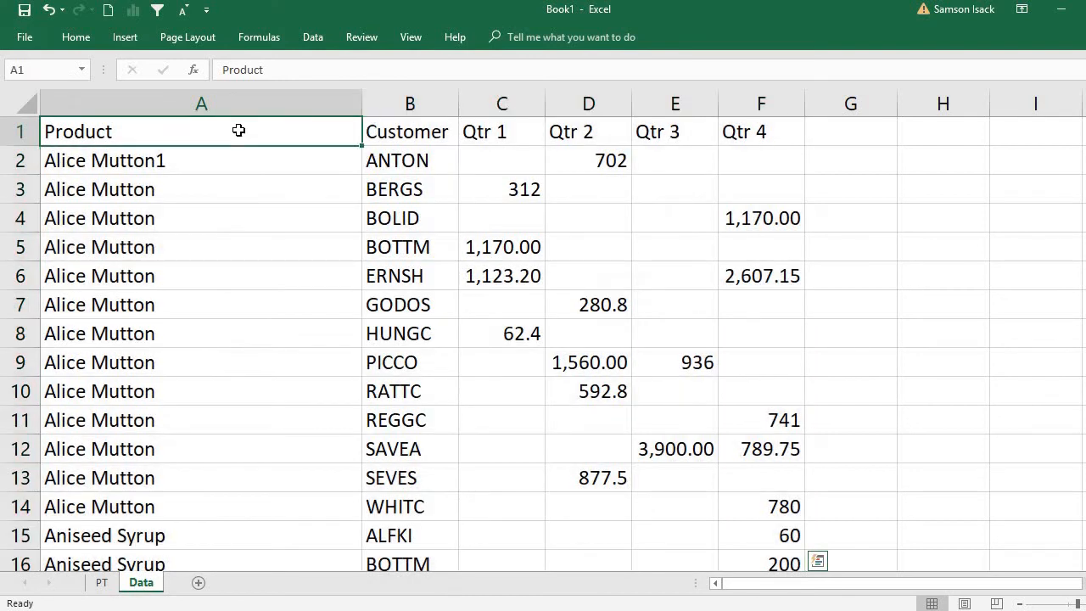
pyautogui.hotkey('alt', 'Tab')
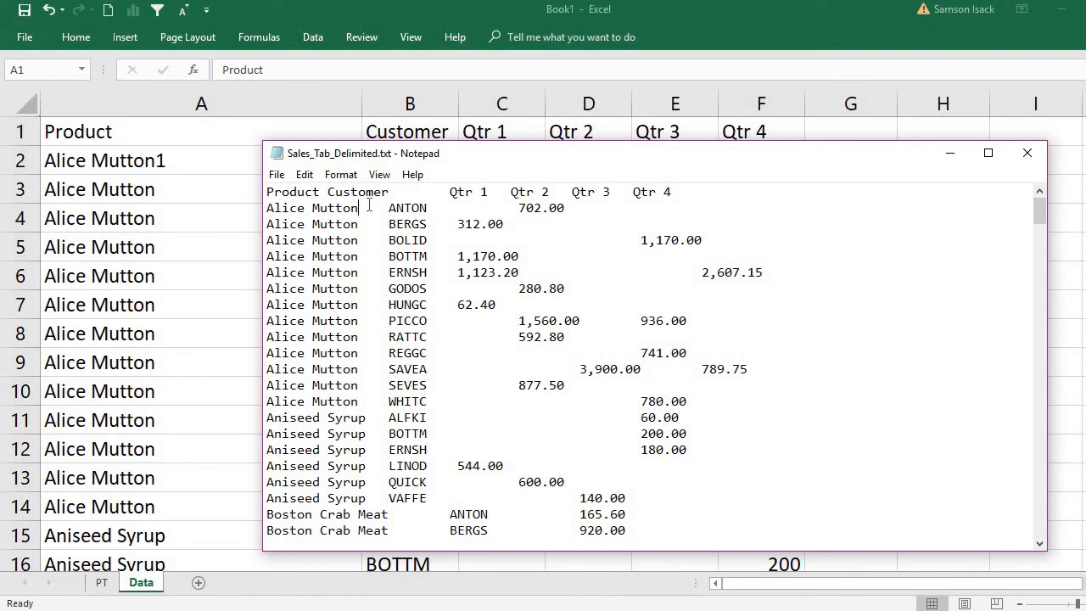
pyautogui.click(281, 174)
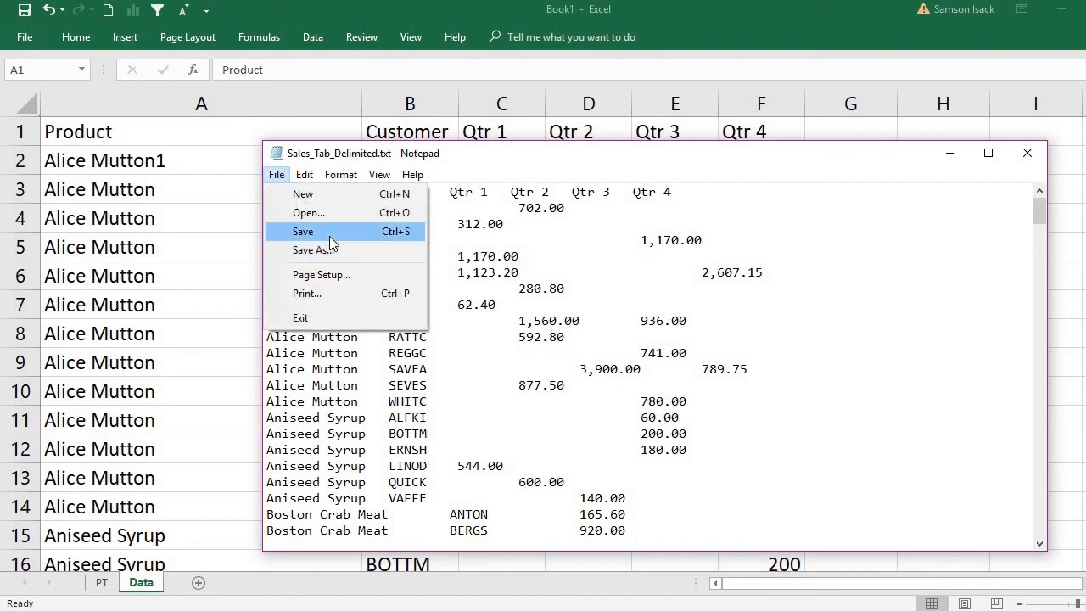
pyautogui.click(331, 233)
pyautogui.click(117, 264)
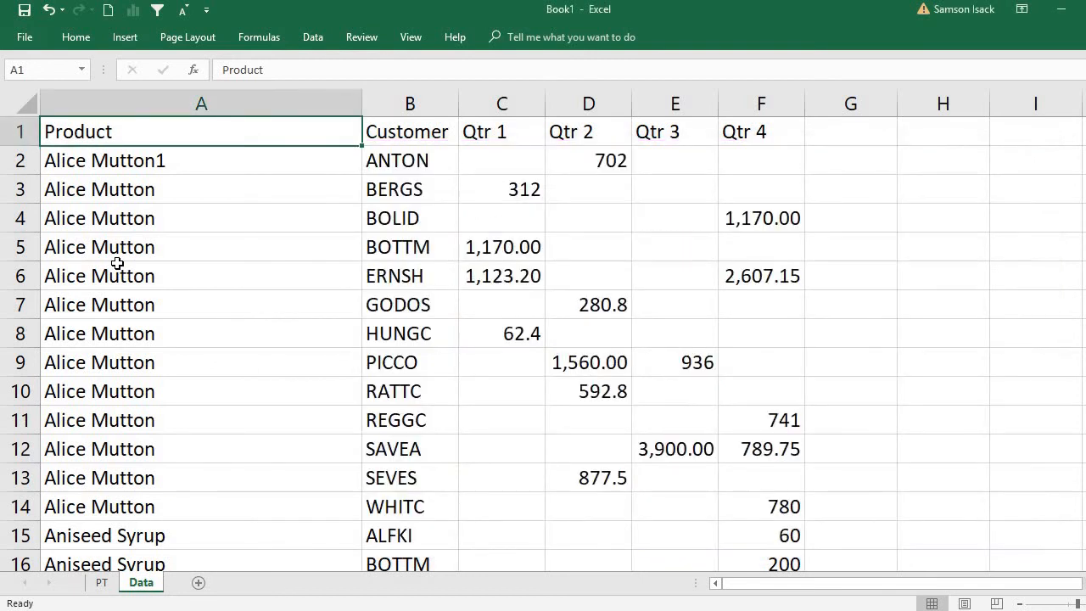
# Refresh the PivotTable on the PT sheet and select its Alice Mutton1 row label
pyautogui.click(101, 582)
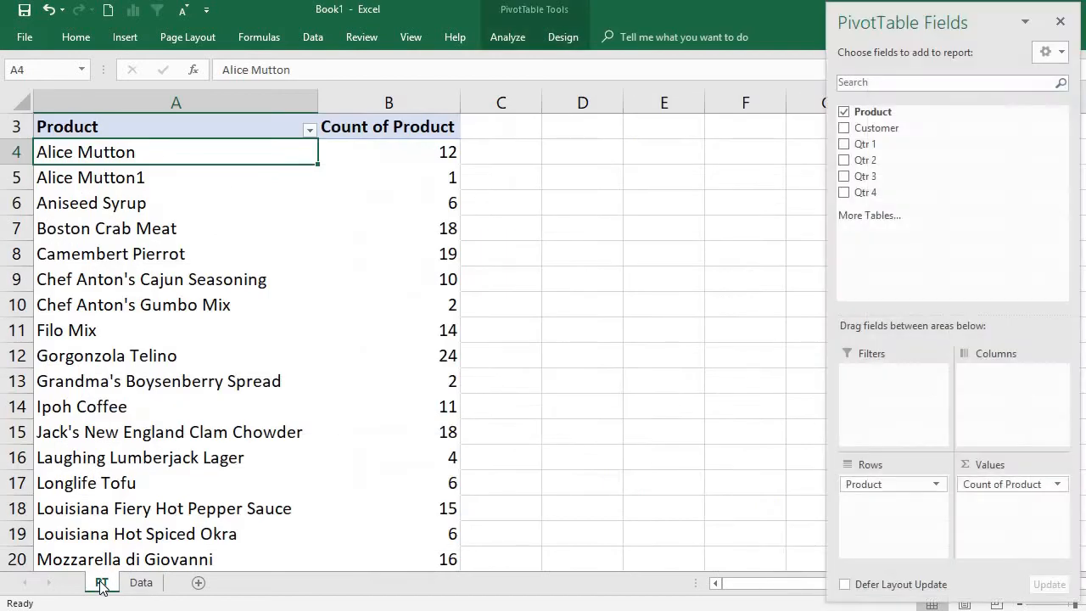
pyautogui.click(153, 203)
pyautogui.rightClick(154, 204)
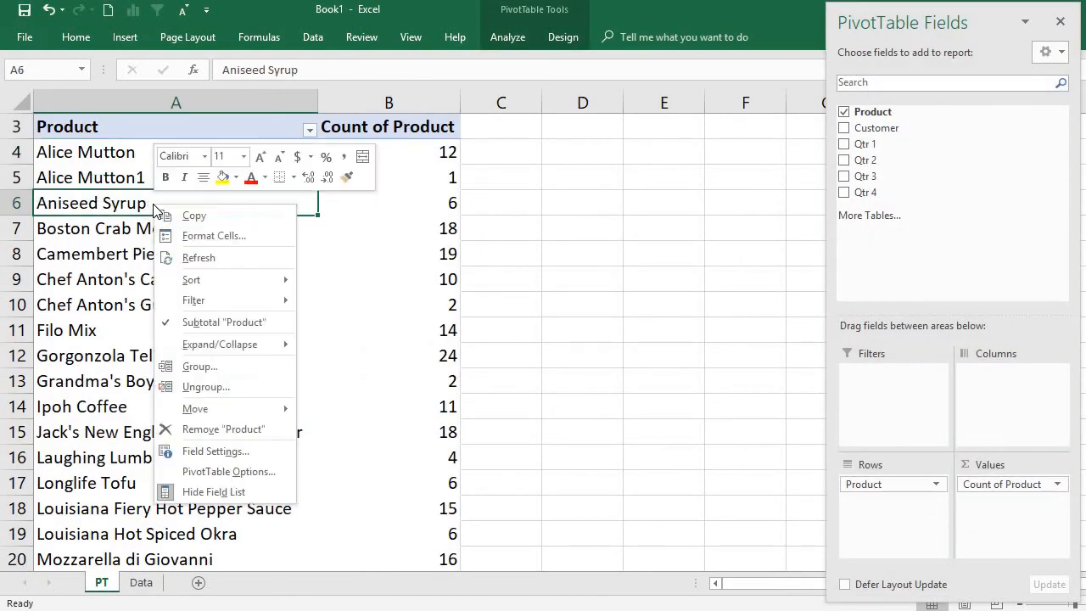
pyautogui.click(193, 258)
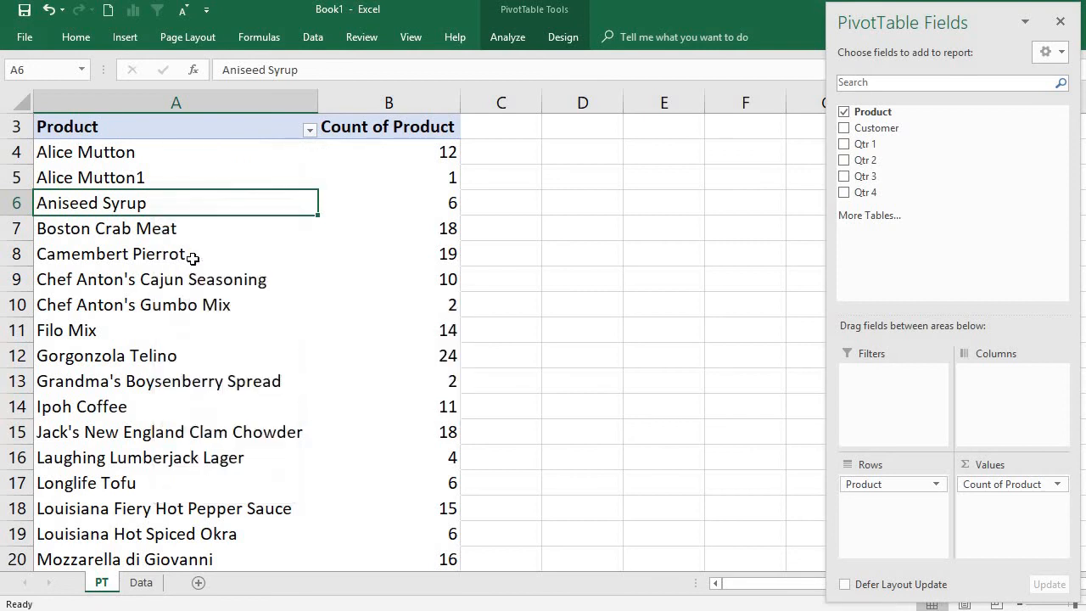
pyautogui.click(202, 176)
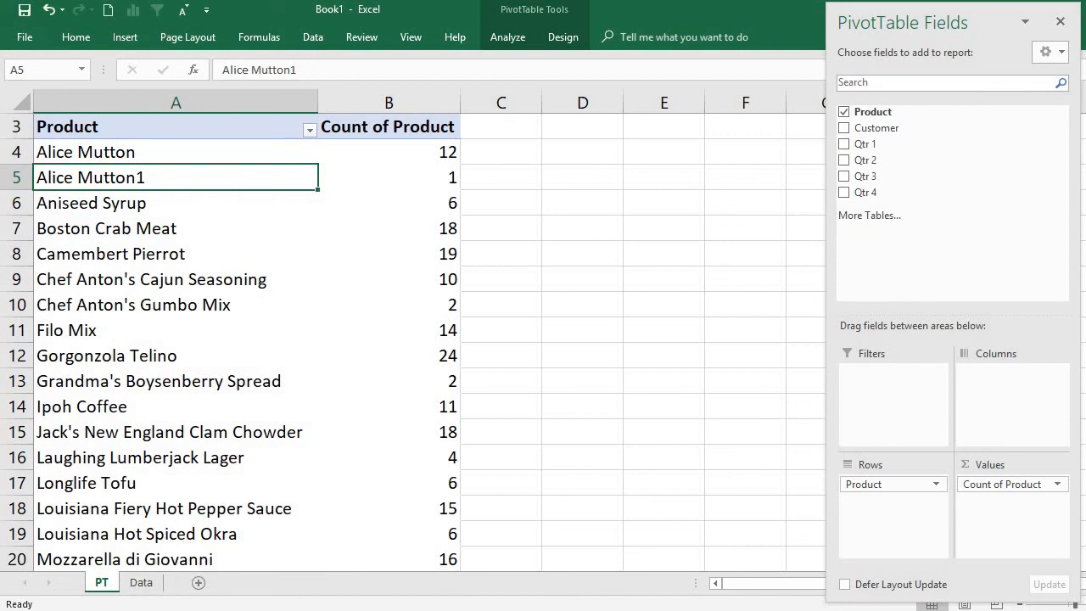
# Compare the first product's name across the PivotTable, the Data sheet and the edited text file in Notepad
pyautogui.click(143, 583)
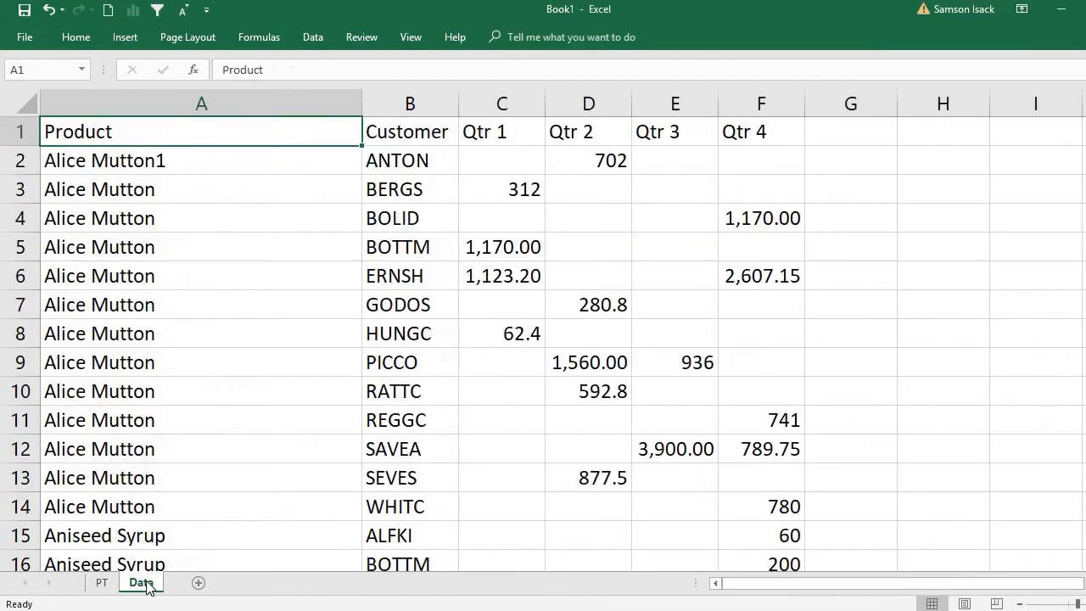
pyautogui.click(103, 583)
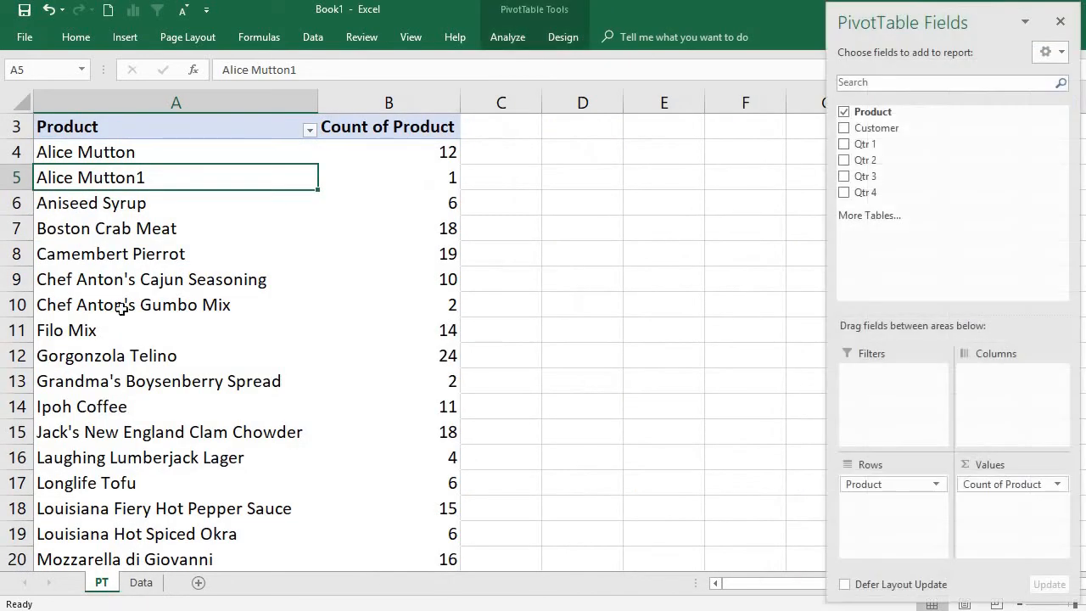
pyautogui.click(140, 583)
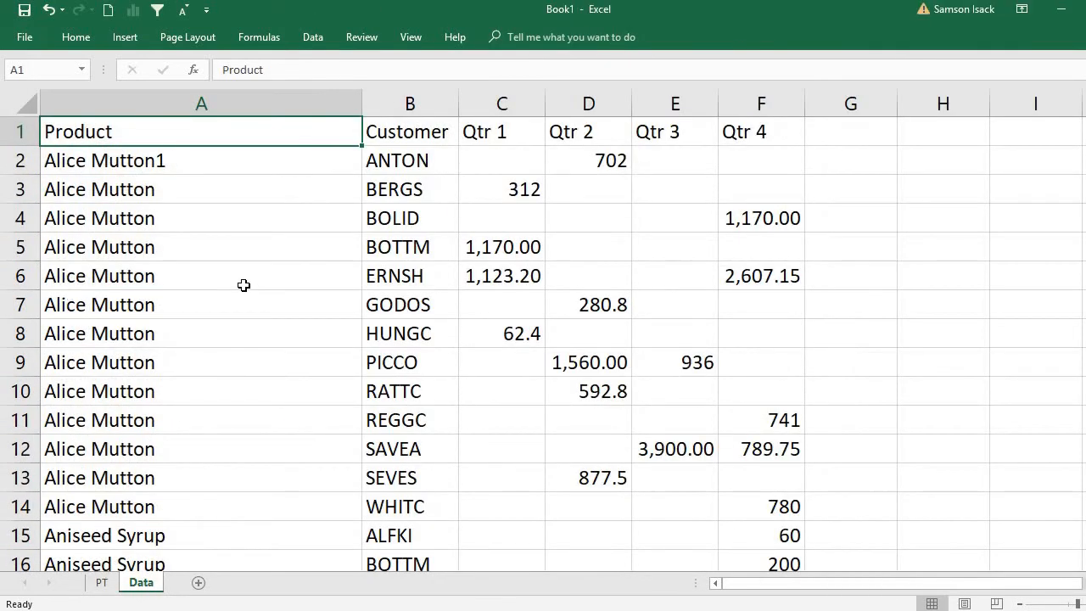
pyautogui.hotkey('alt', 'Tab')
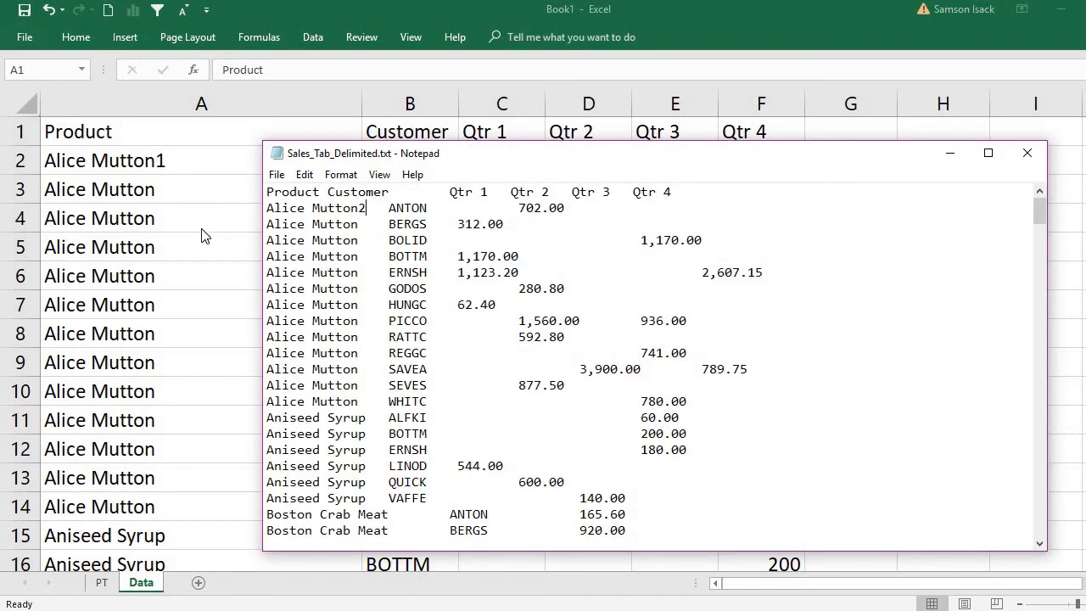
pyautogui.hotkey('alt', 'Tab')
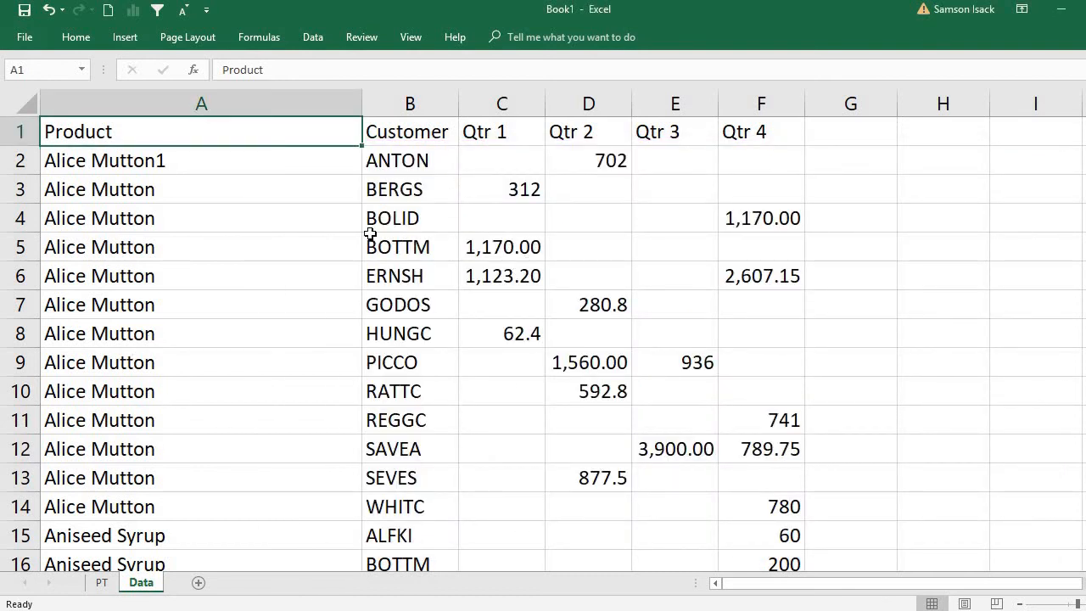
pyautogui.click(104, 588)
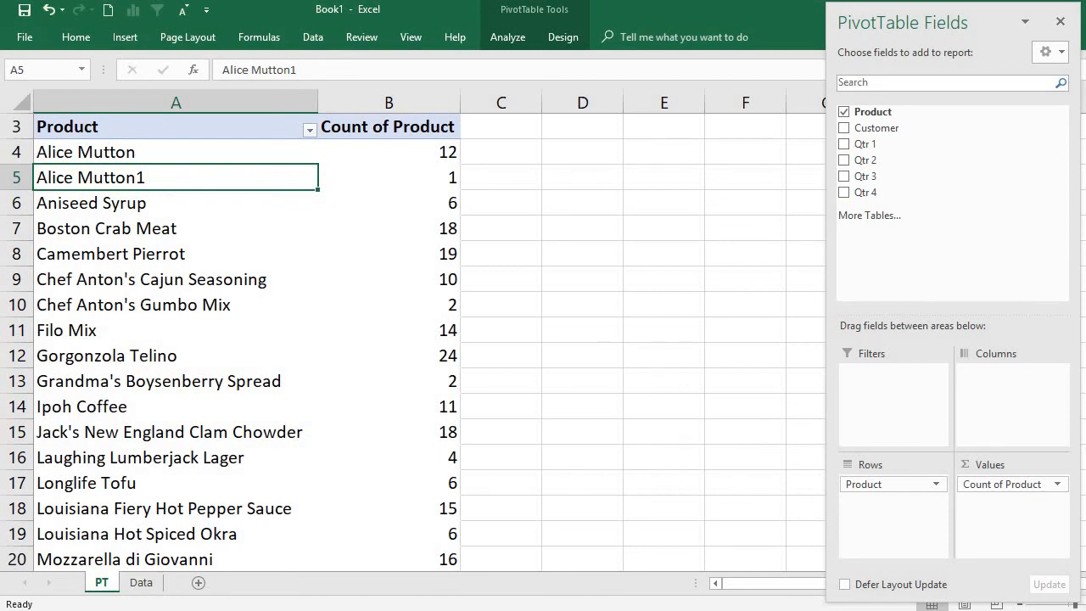
pyautogui.hotkey('alt', 'Tab')
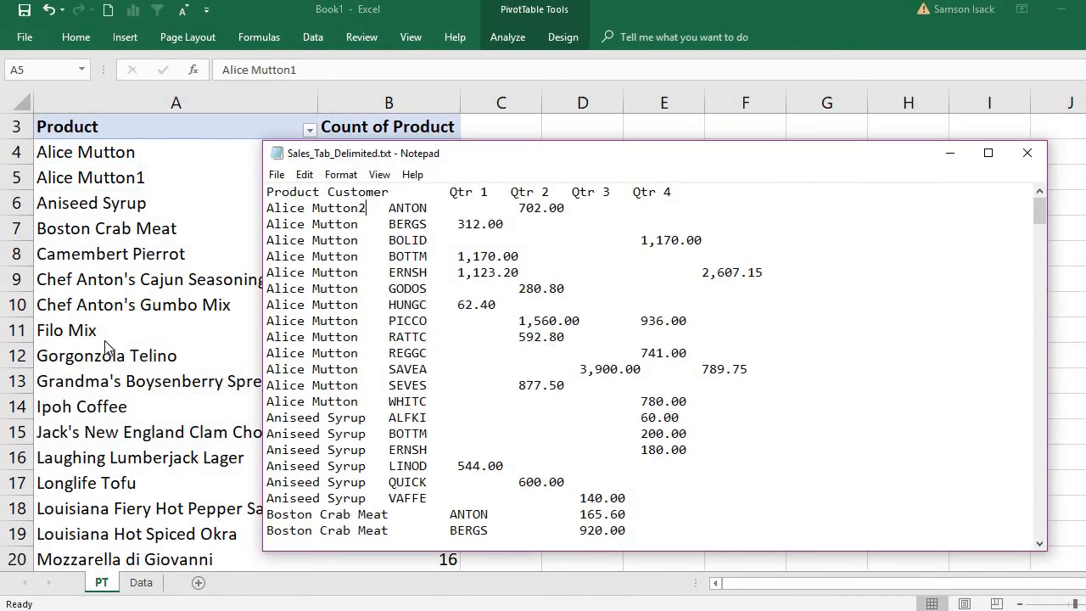
pyautogui.click(141, 179)
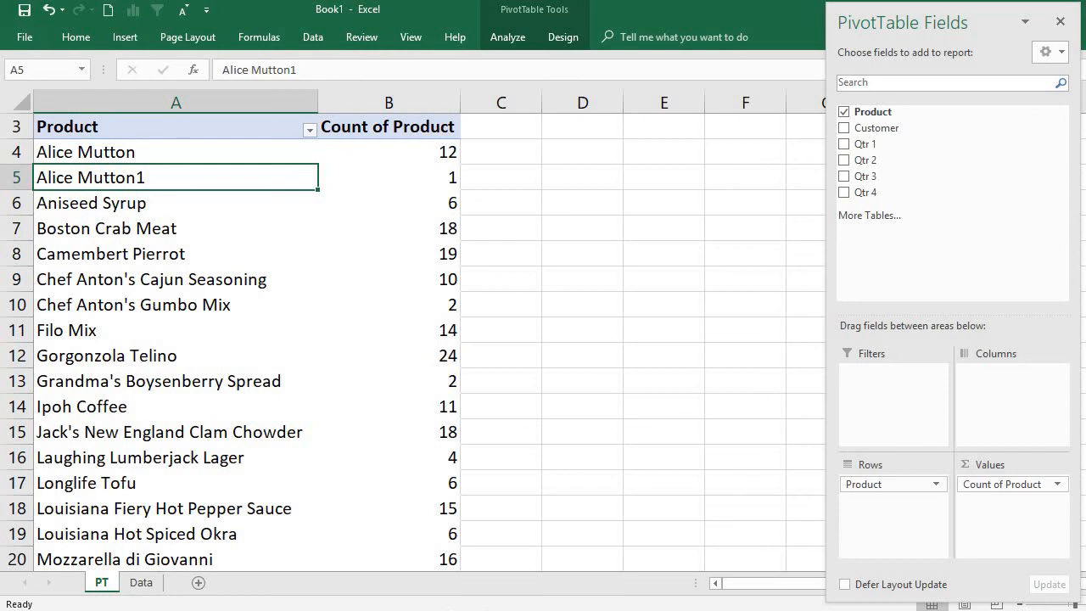
pyautogui.moveTo(521, 610)
pyautogui.click(521, 556)
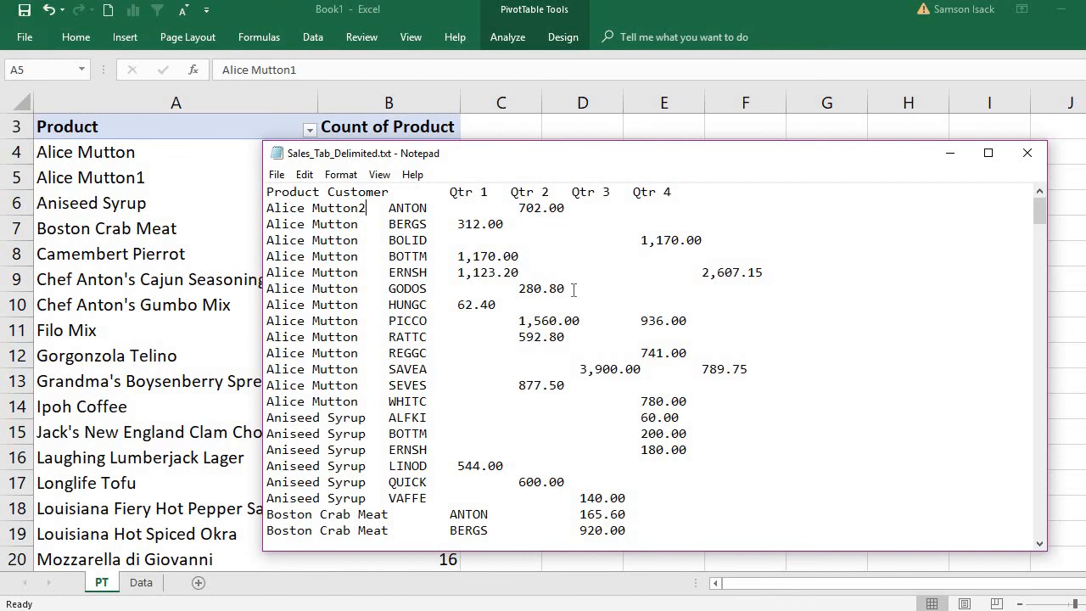
pyautogui.click(175, 281)
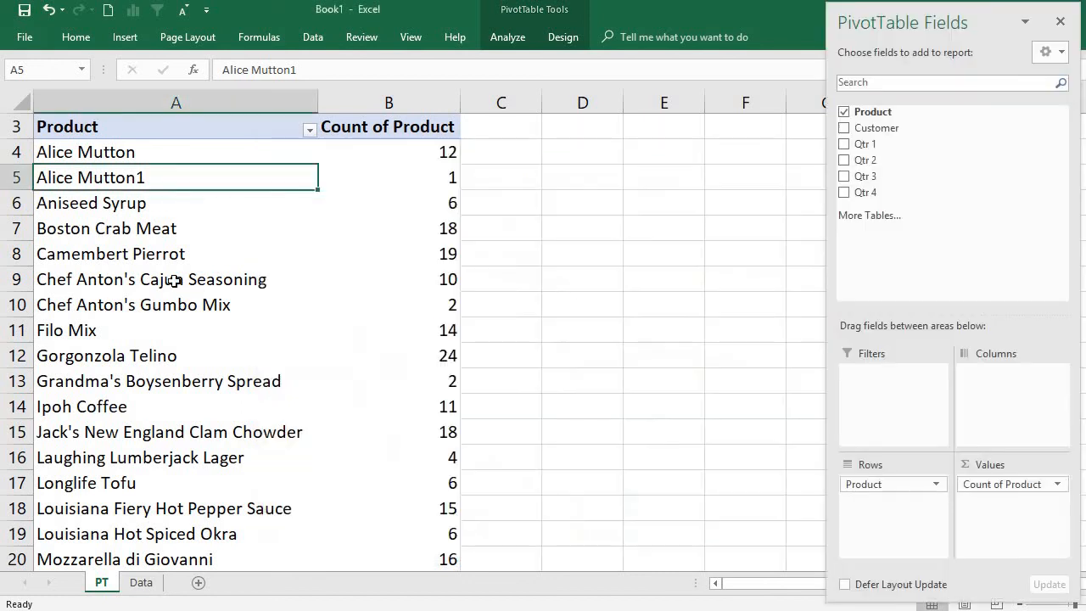
# Refresh the imported text data on the Data sheet, using Sales_Tab_Delimited as the source file
pyautogui.click(141, 584)
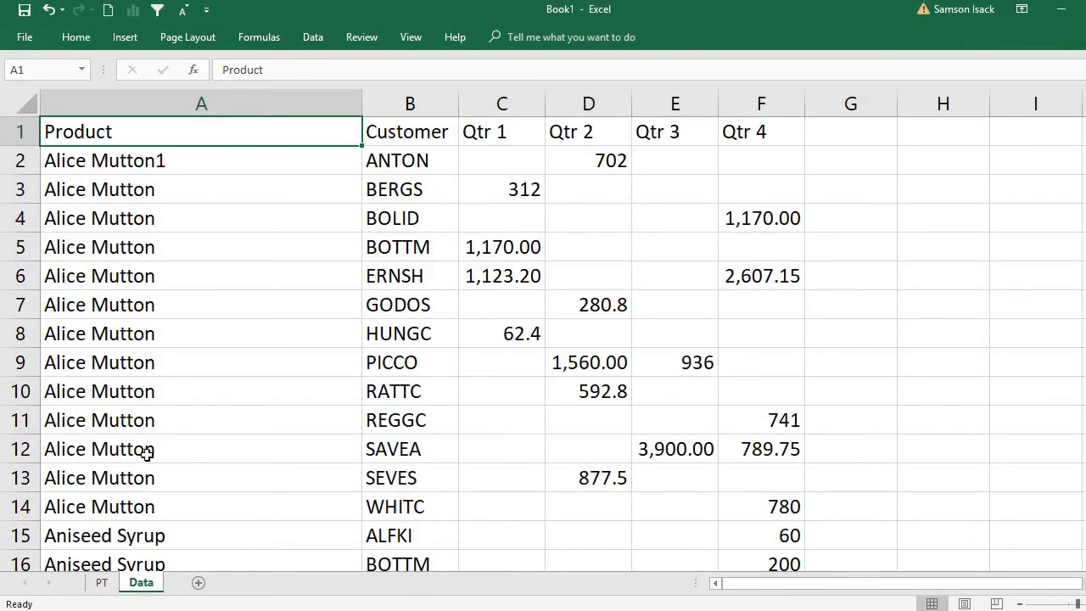
pyautogui.click(231, 243)
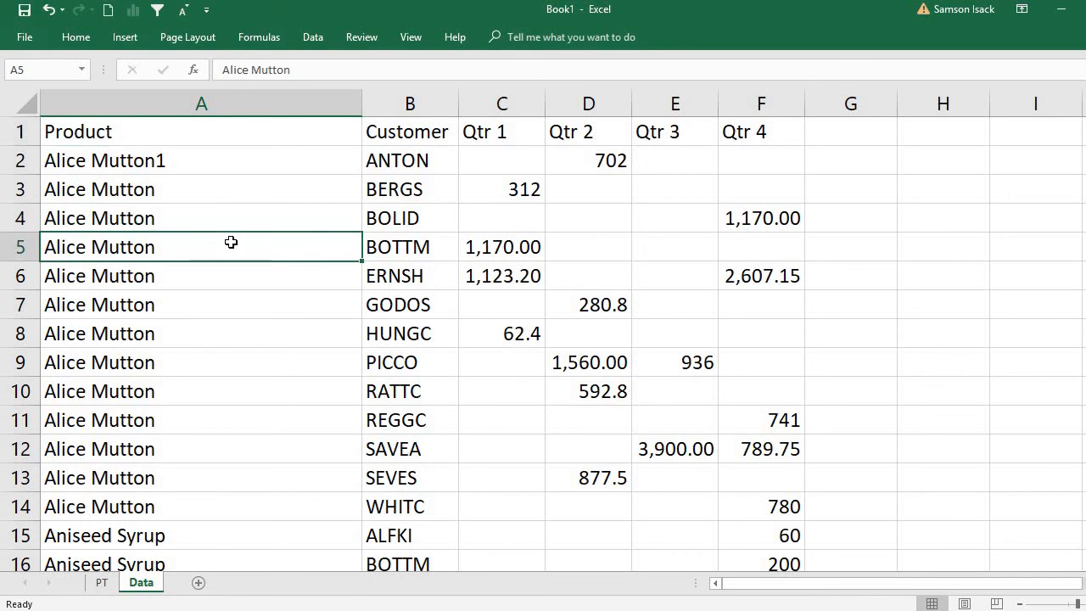
pyautogui.rightClick(232, 244)
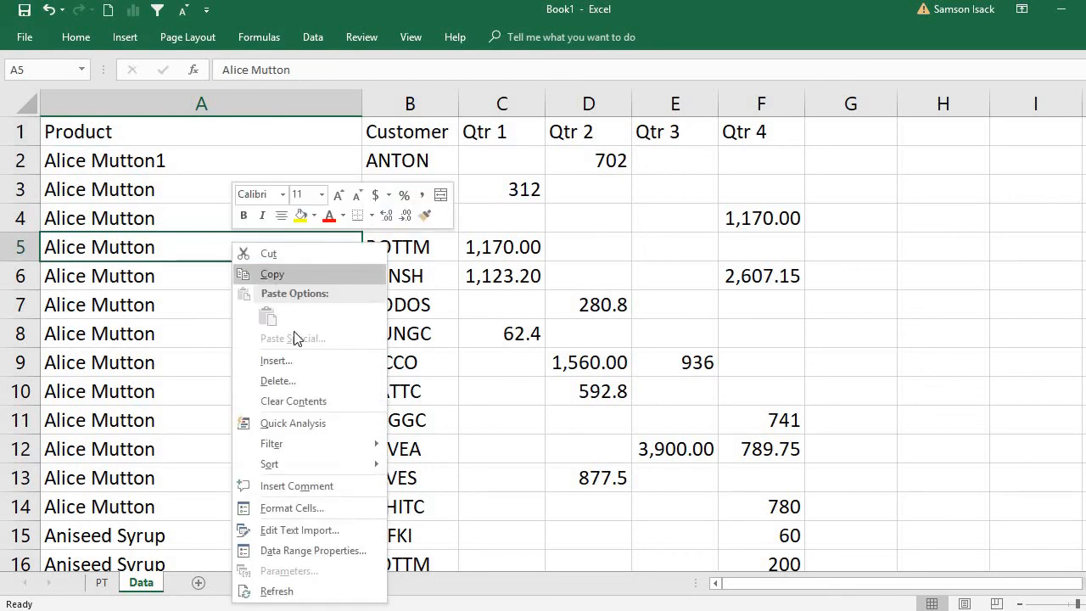
pyautogui.click(334, 592)
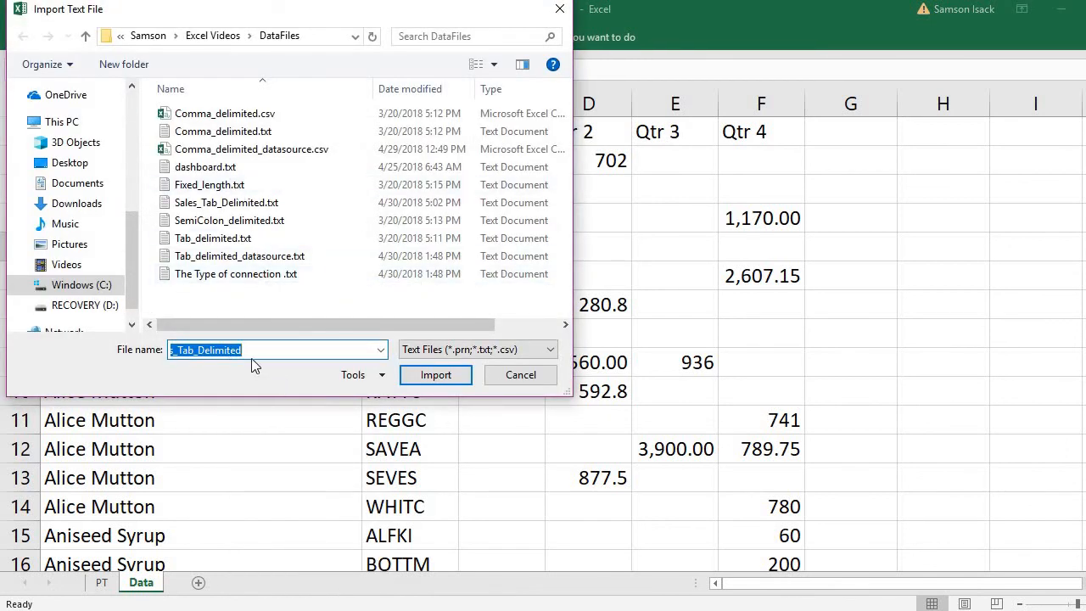
pyautogui.click(255, 351)
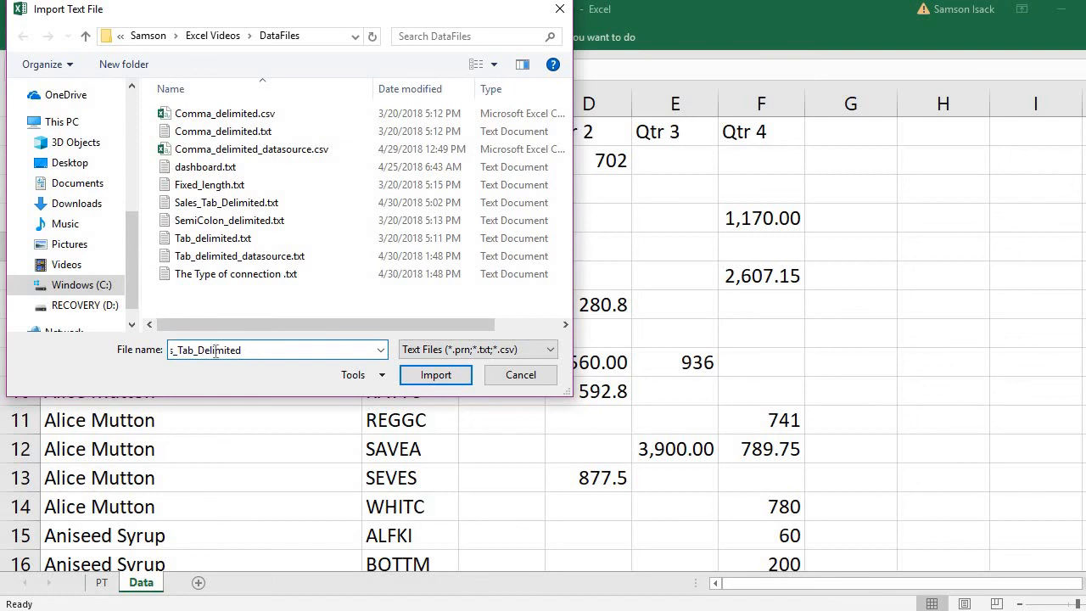
pyautogui.moveTo(256, 351); pyautogui.dragTo(71, 376)
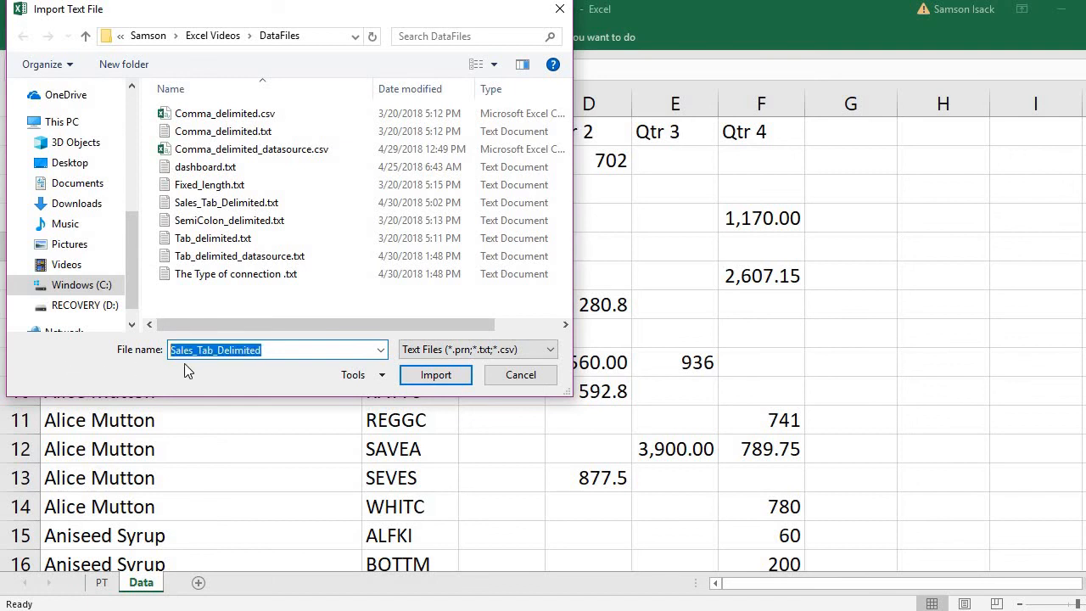
pyautogui.click(425, 376)
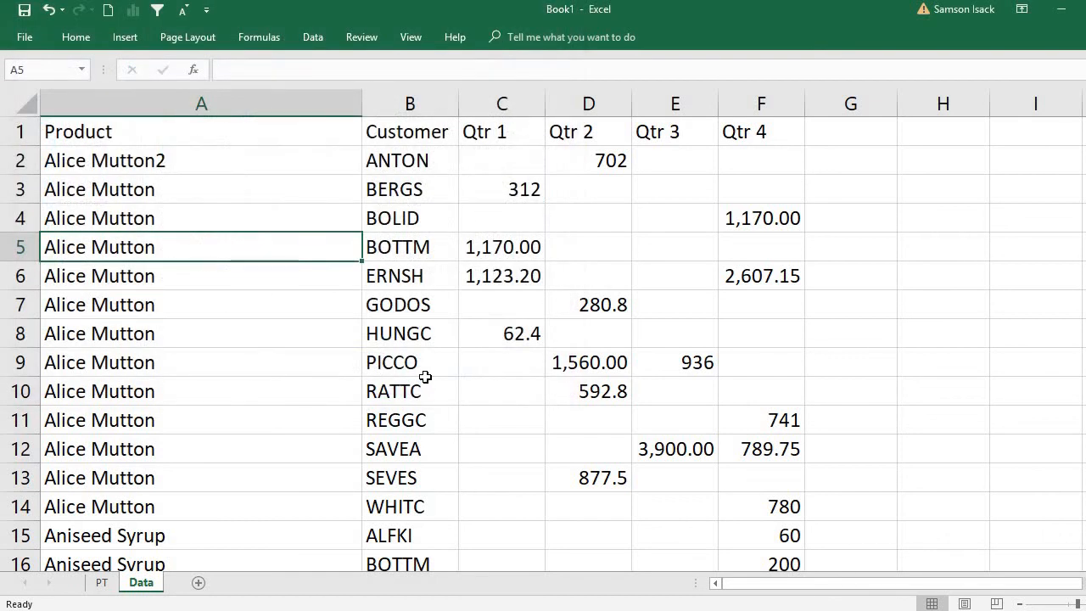
# Compare the first product entry in cell A2 with the source text file in Notepad, and close Notepad
pyautogui.click(259, 164)
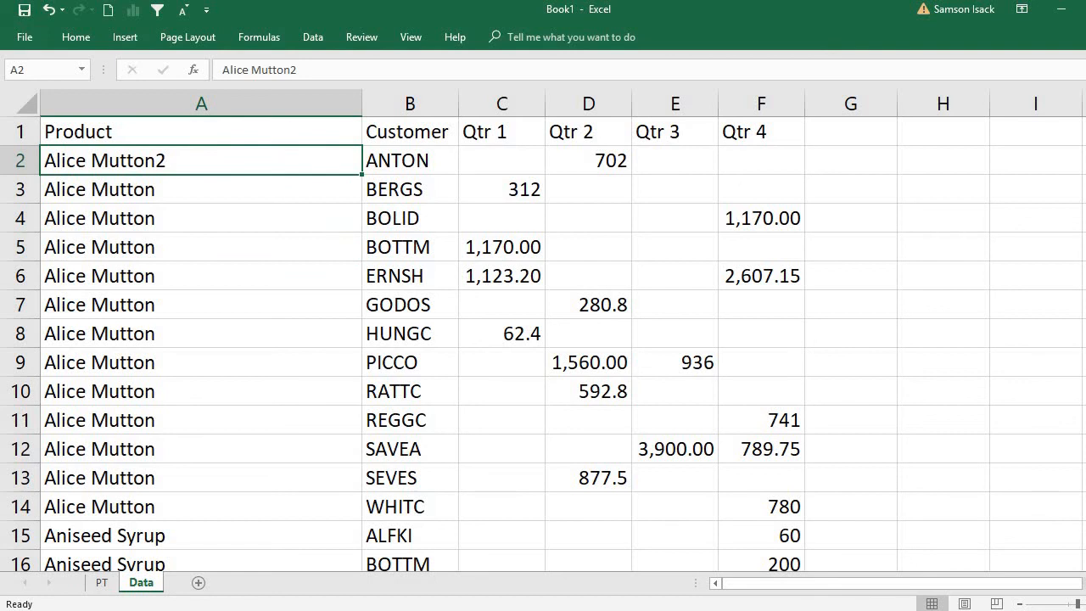
pyautogui.hotkey('ctrl', 'n')
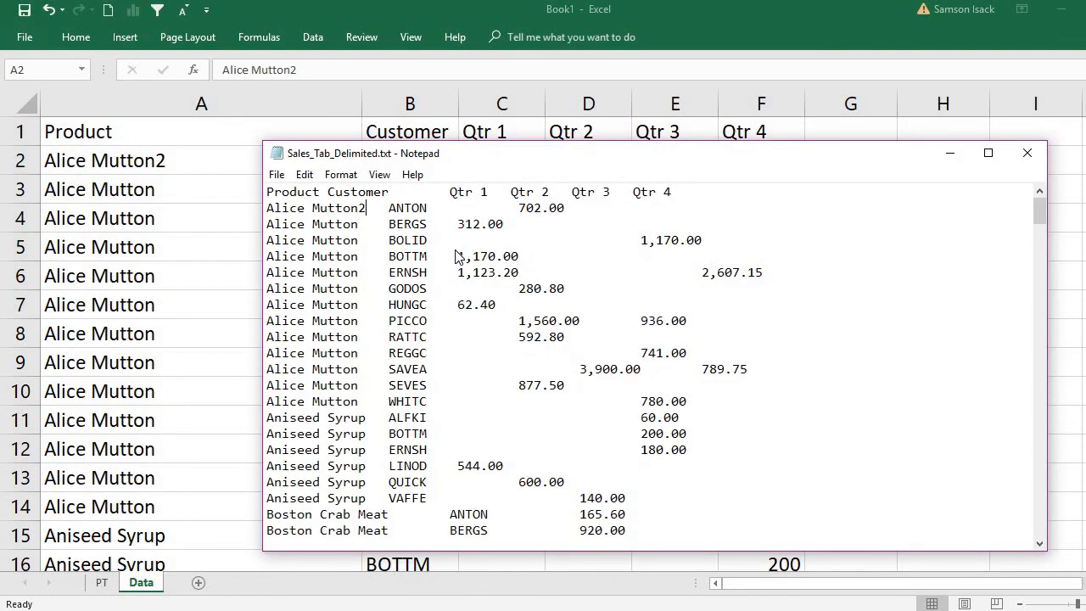
pyautogui.click(1033, 156)
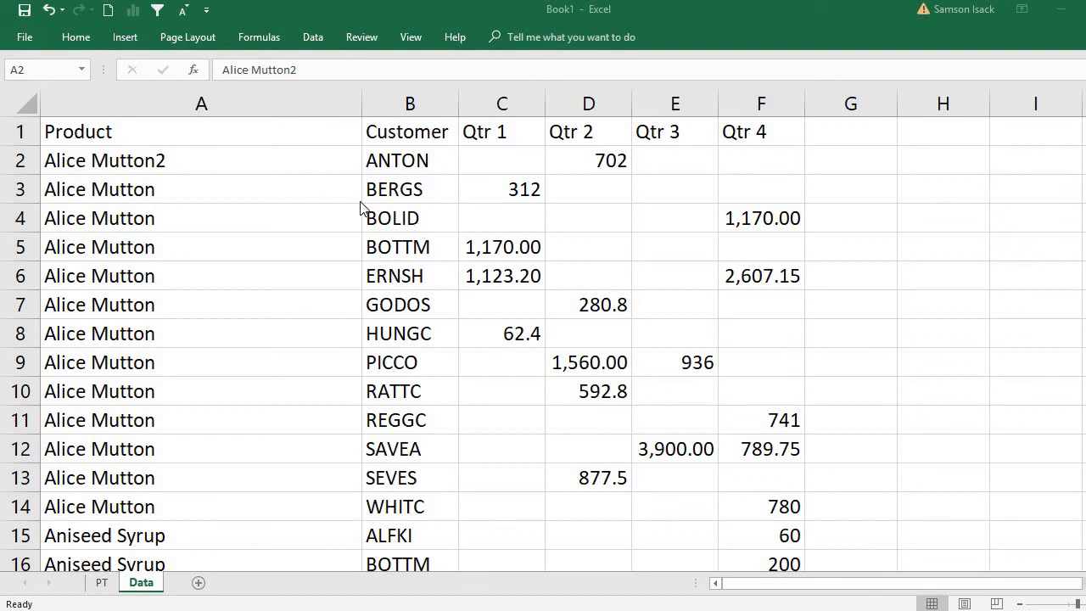
# Refresh the PivotTable on the PT sheet from its Alice Mutton1 row label
pyautogui.click(102, 587)
pyautogui.click(102, 587)
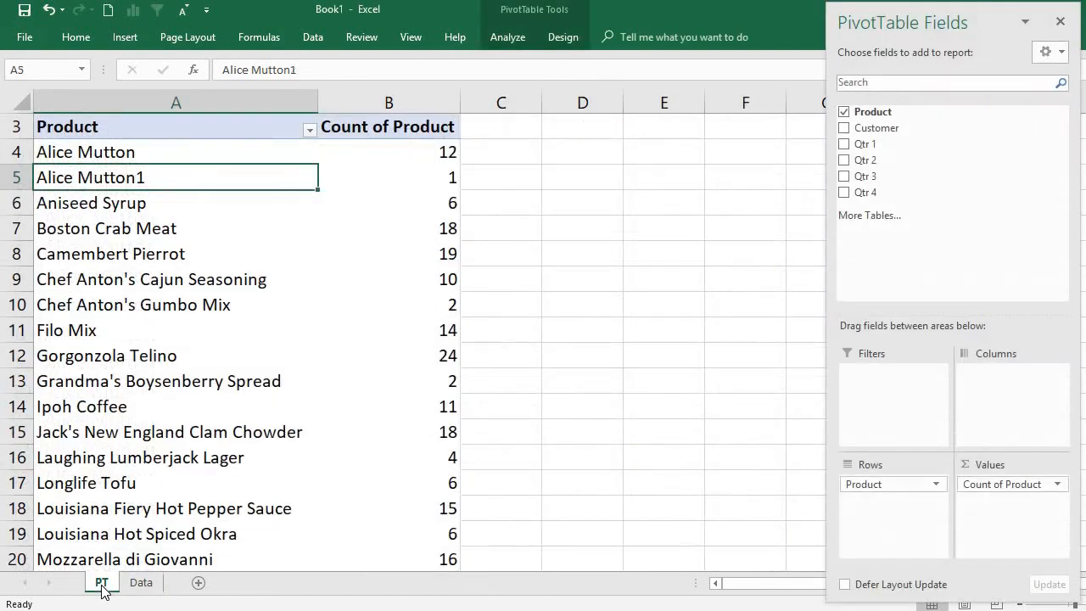
pyautogui.rightClick(175, 303)
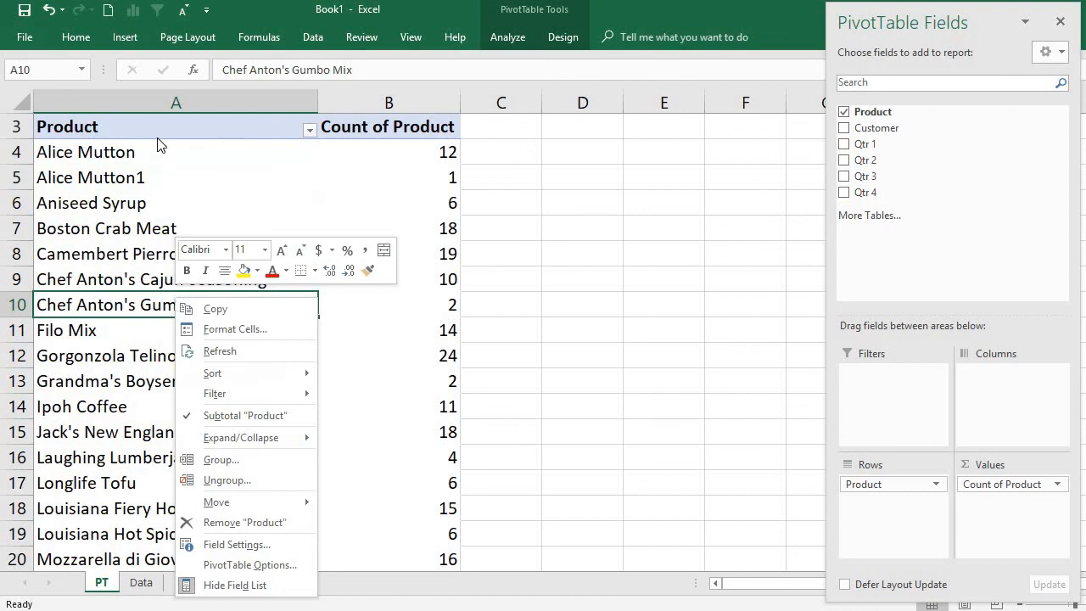
pyautogui.click(145, 178)
pyautogui.click(146, 178)
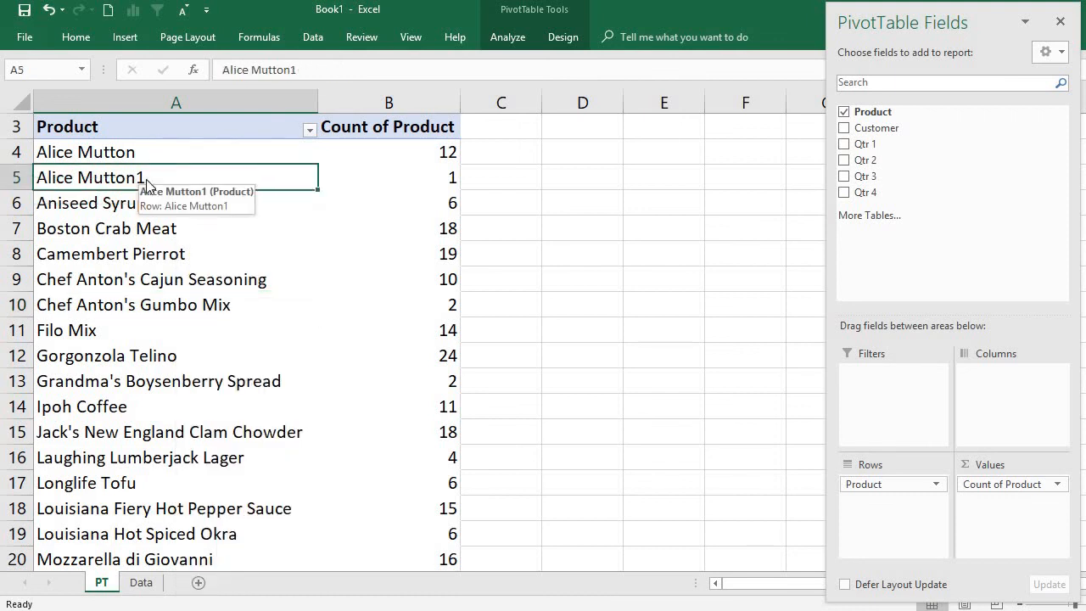
pyautogui.rightClick(146, 178)
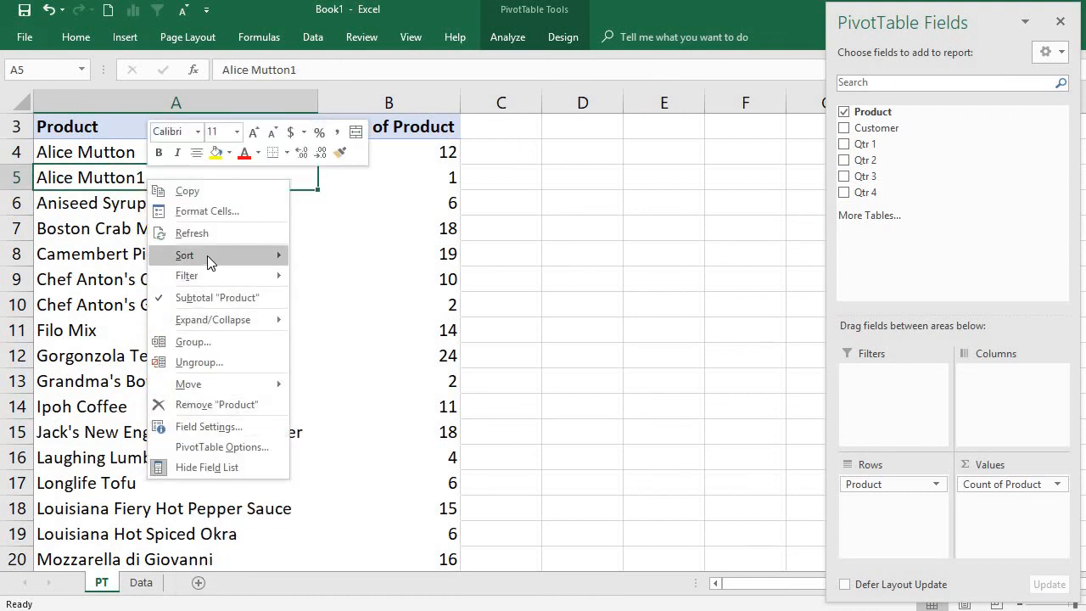
pyautogui.click(219, 231)
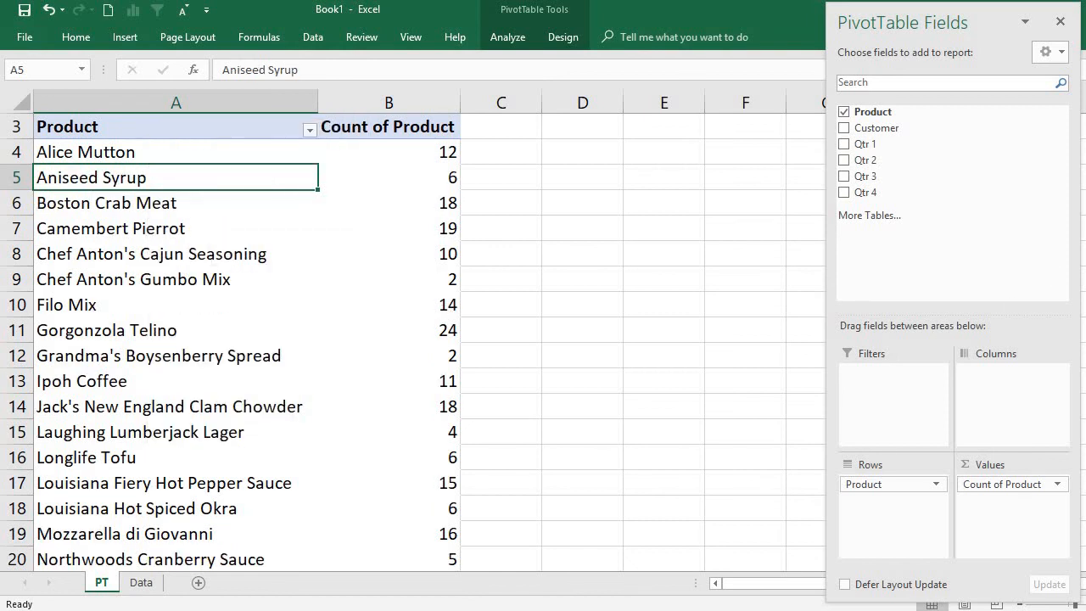
# Locate the Alice Mutton2 row label in the refreshed PivotTable and select it
pyautogui.scroll(-3, 119, 509)
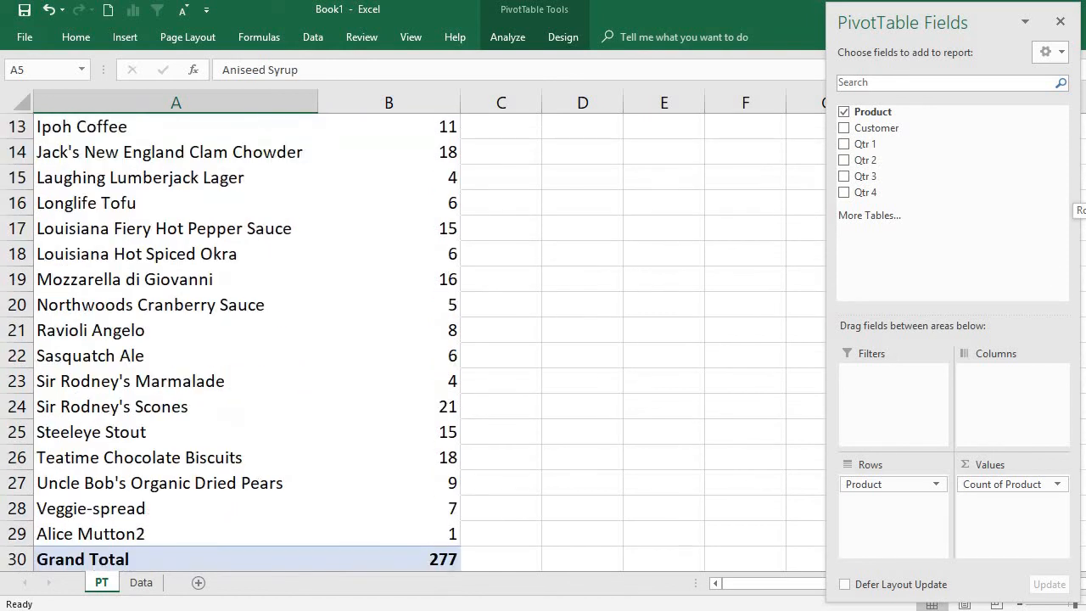
pyautogui.click(121, 536)
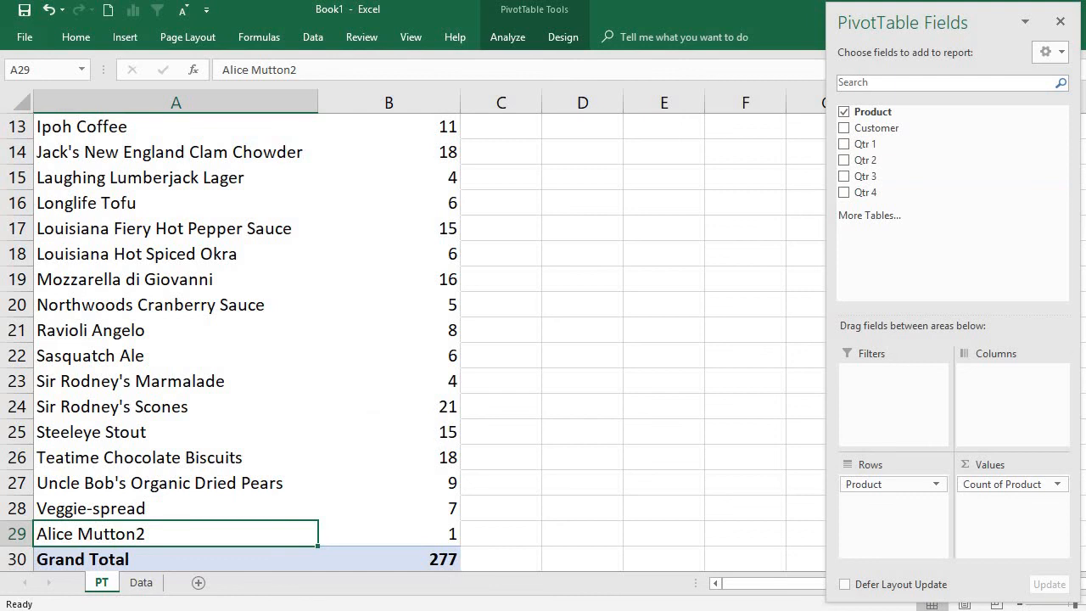
pyautogui.scroll(4, 236, 289)
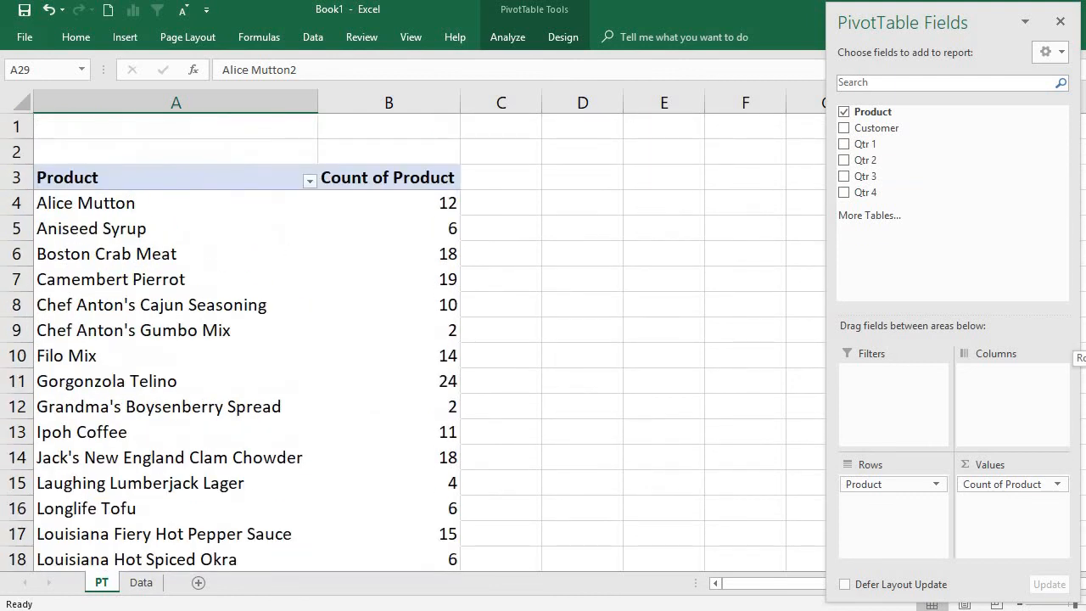
pyautogui.click(237, 290)
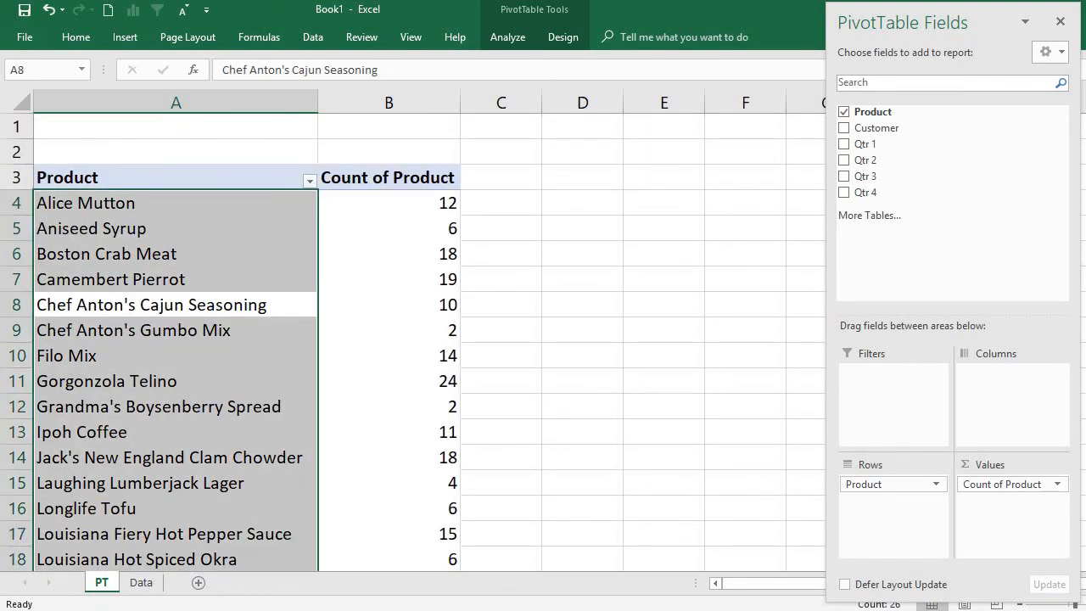
pyautogui.scroll(-2, 414, 342)
pyautogui.scroll(1, 413, 343)
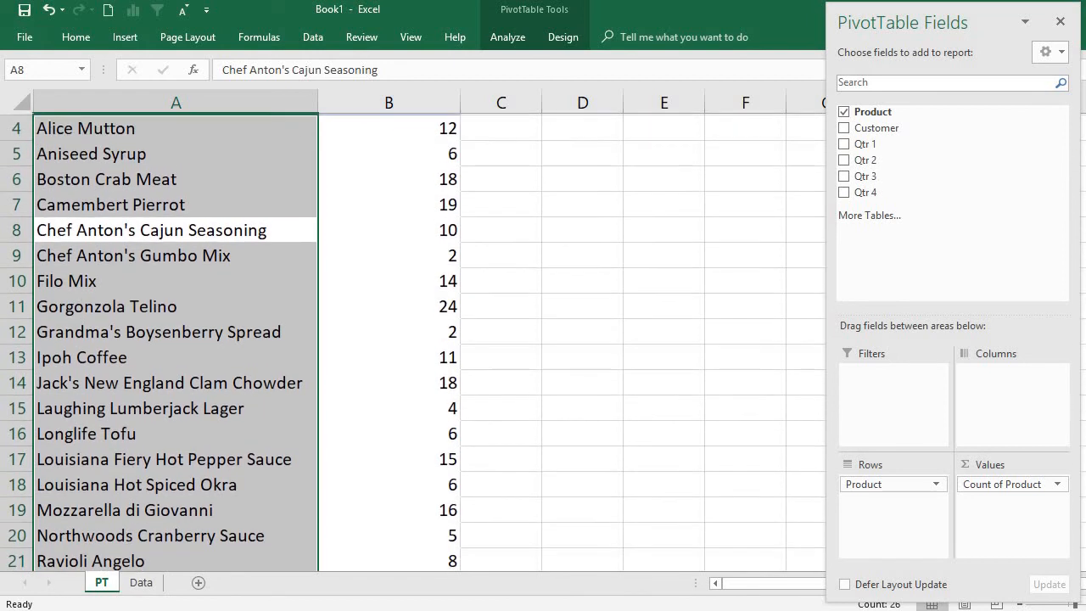
pyautogui.click(307, 271)
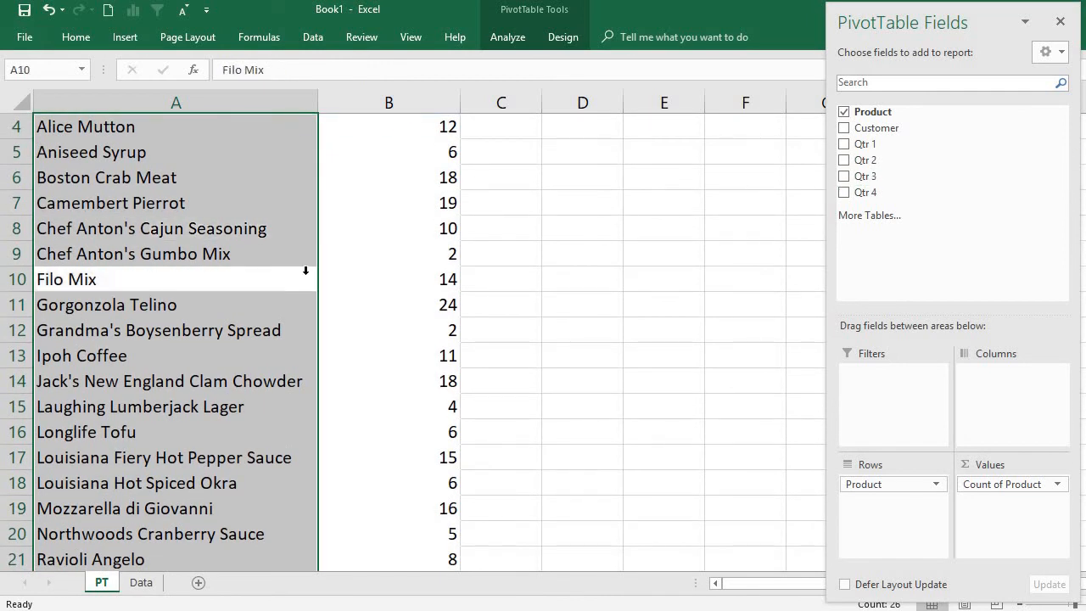
pyautogui.click(249, 202)
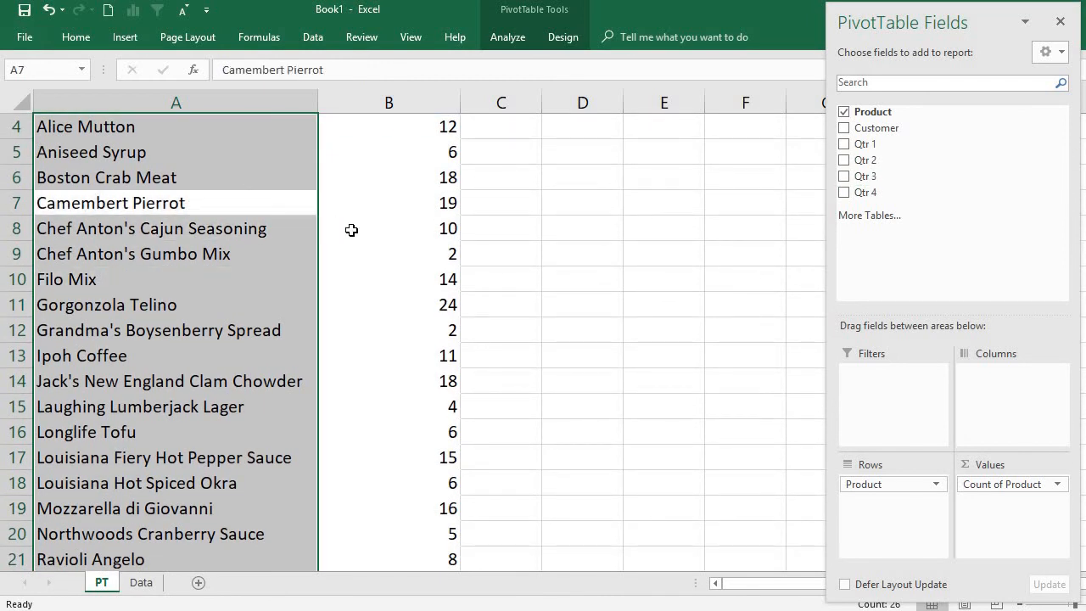
pyautogui.moveTo(351, 230)
pyautogui.click(180, 332)
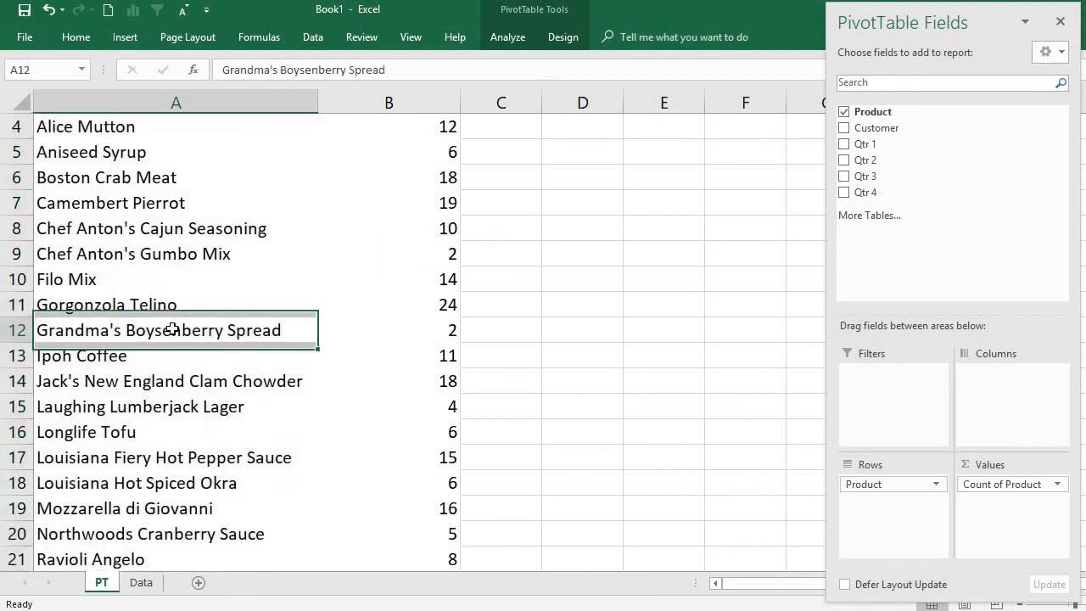
# Review the imported records on the Data sheet against the PivotTable on PT, and select the Alice Mutton row label
pyautogui.click(141, 582)
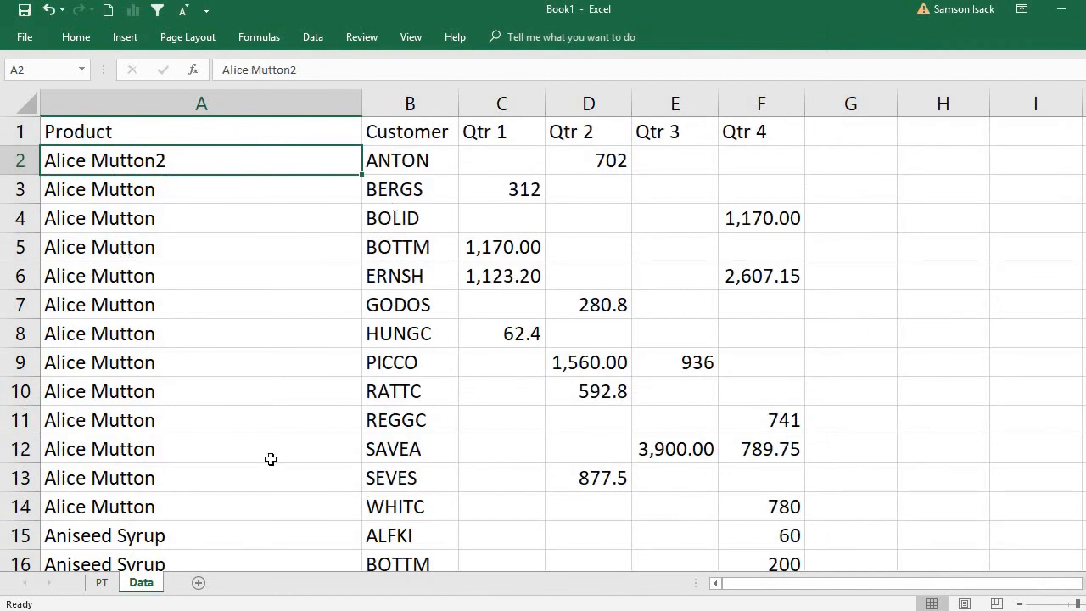
pyautogui.click(103, 584)
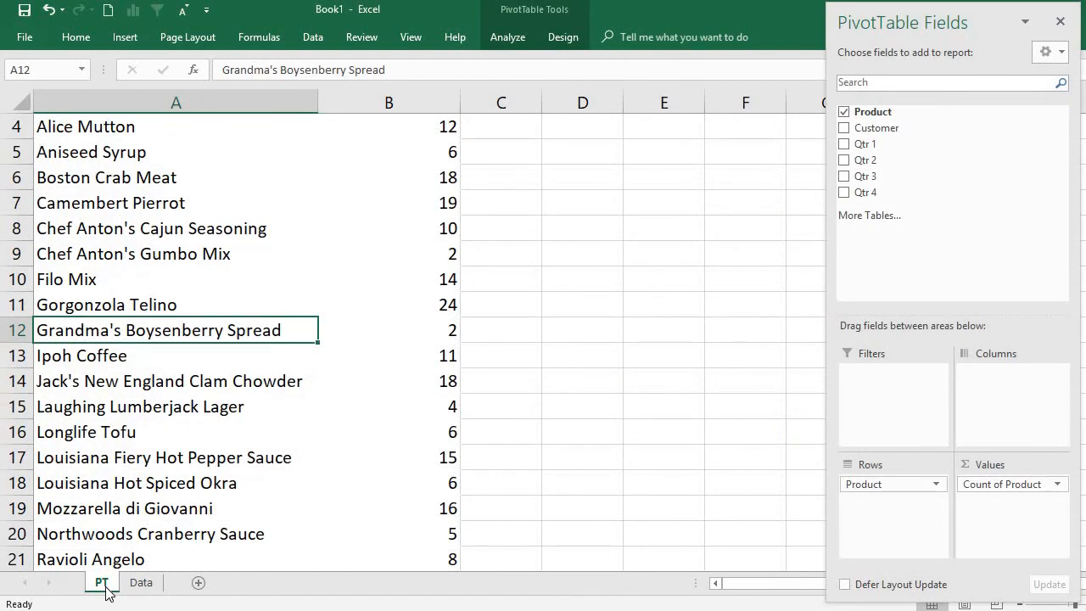
pyautogui.rightClick(188, 254)
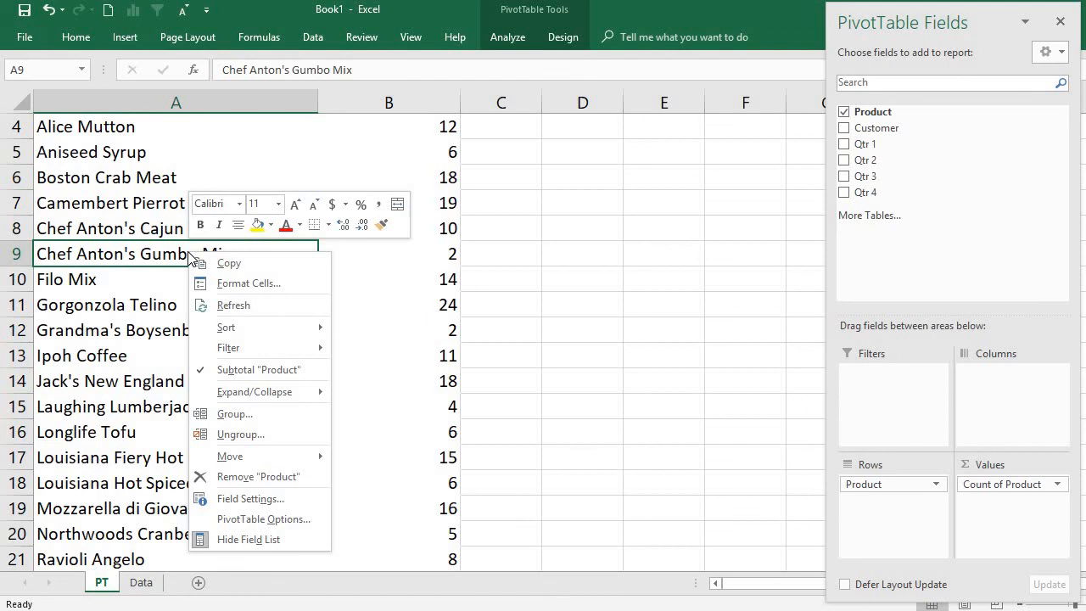
pyautogui.click(133, 588)
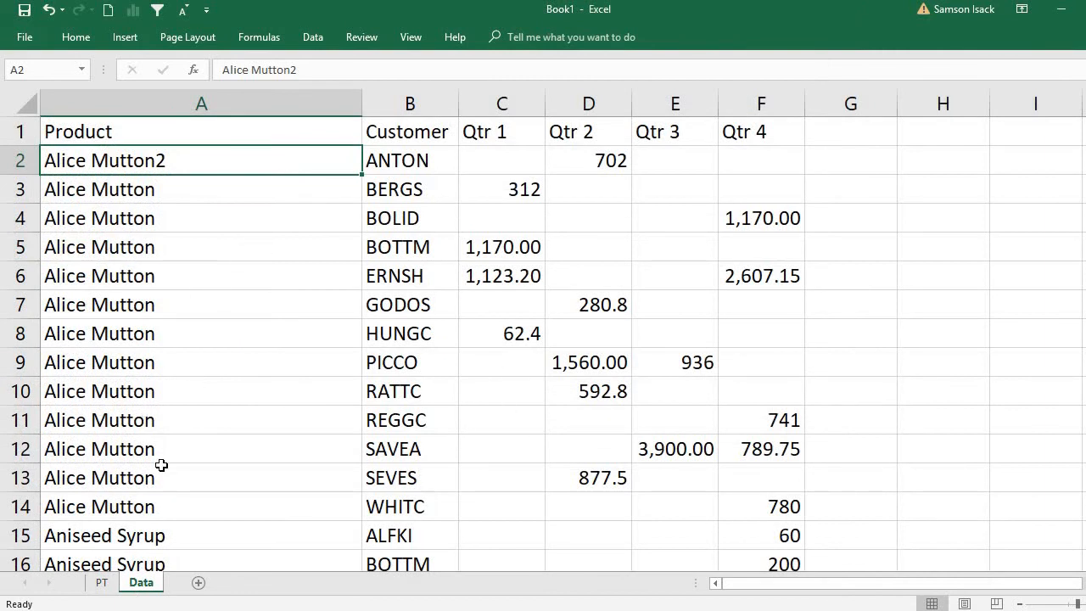
pyautogui.click(102, 585)
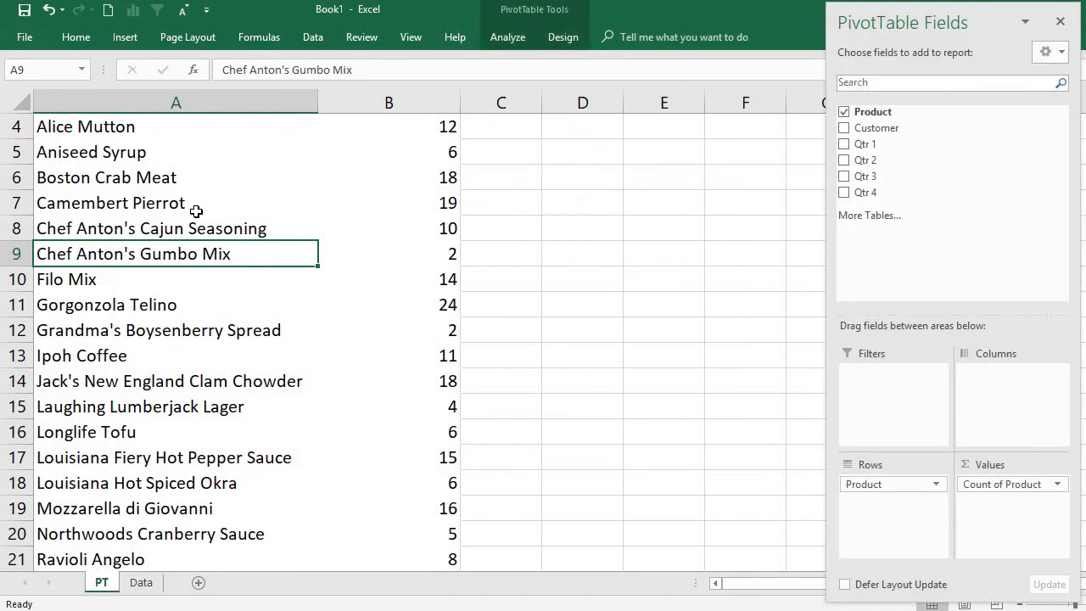
pyautogui.click(199, 207)
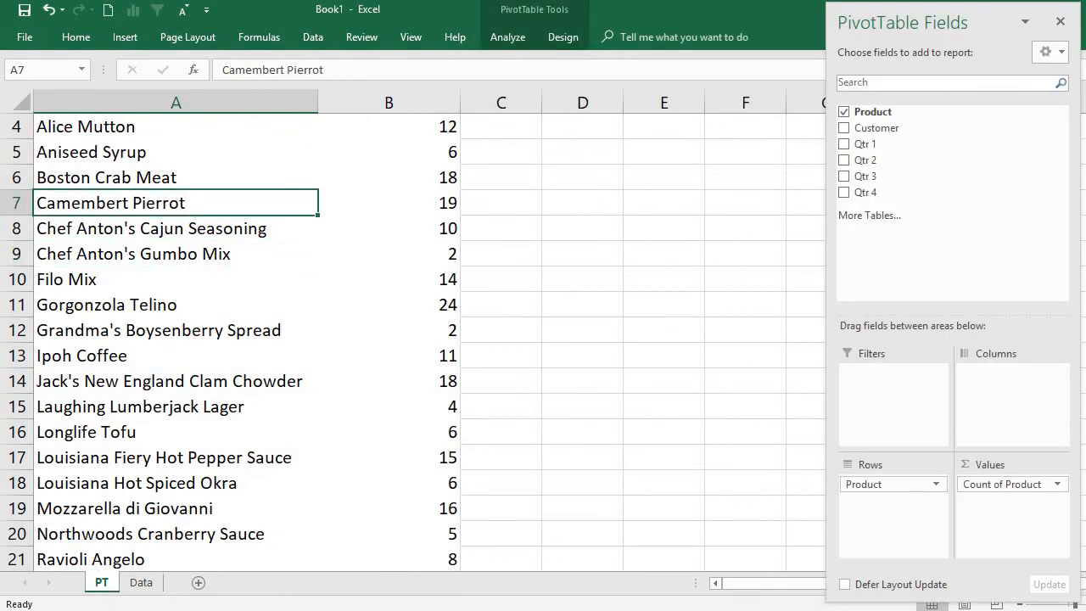
pyautogui.scroll(1, 254, 340)
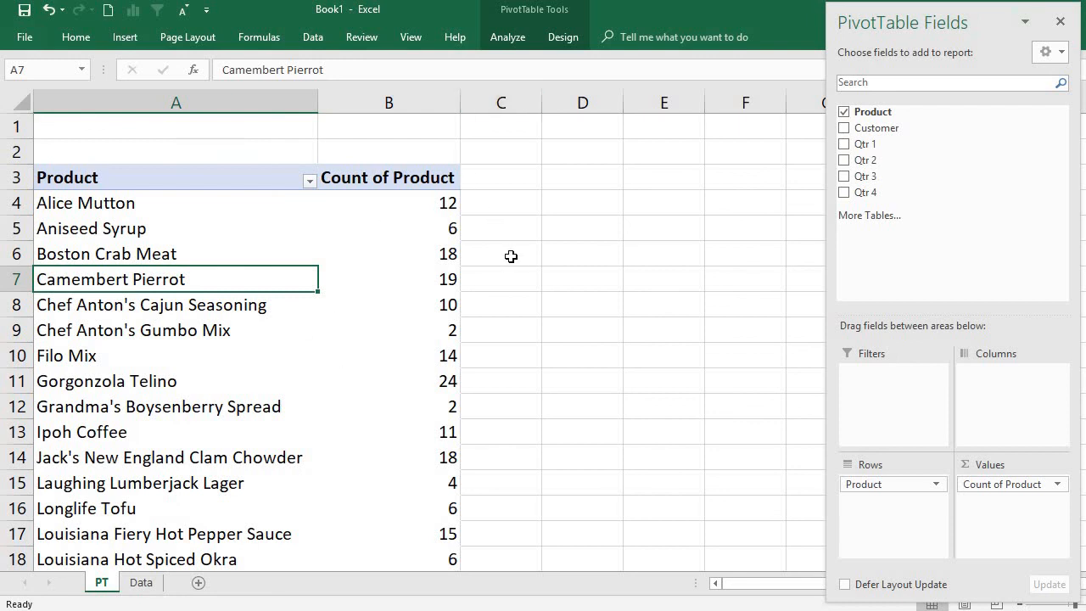
pyautogui.moveTo(422, 306)
pyautogui.click(110, 203)
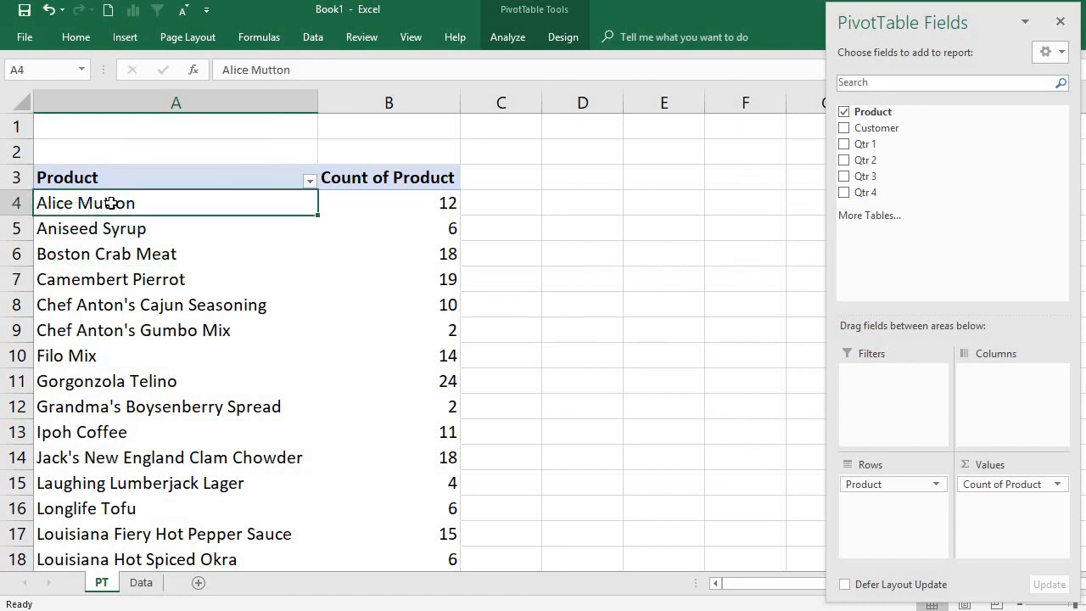